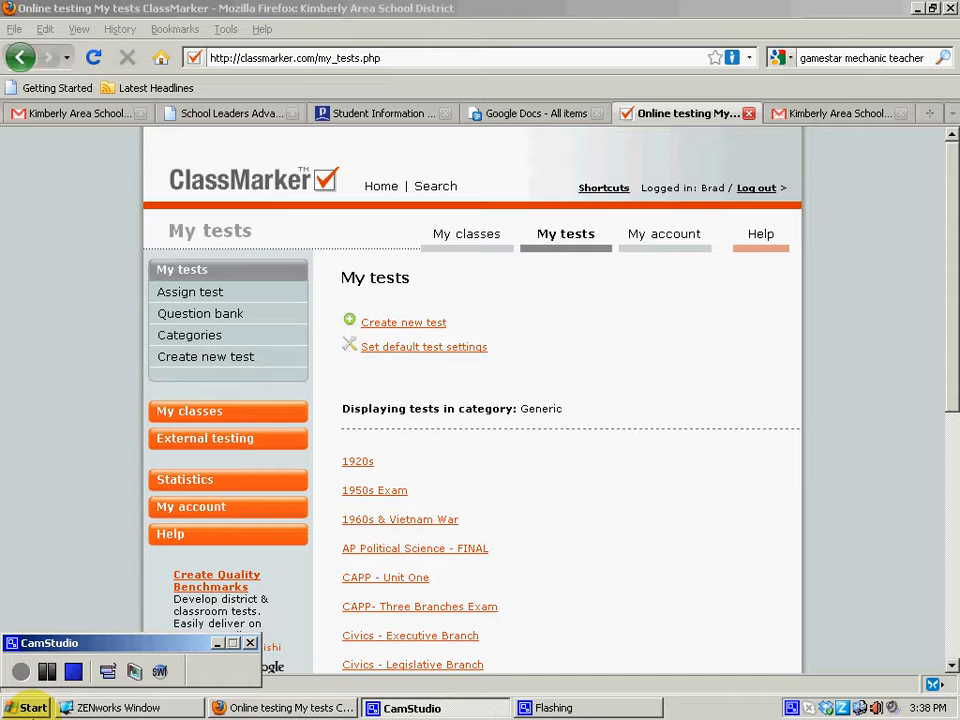
Step: Create a new test named 'Example Test' in the Generic category from the My tests list
{"action": "left_click", "coordinate": [181, 272]}
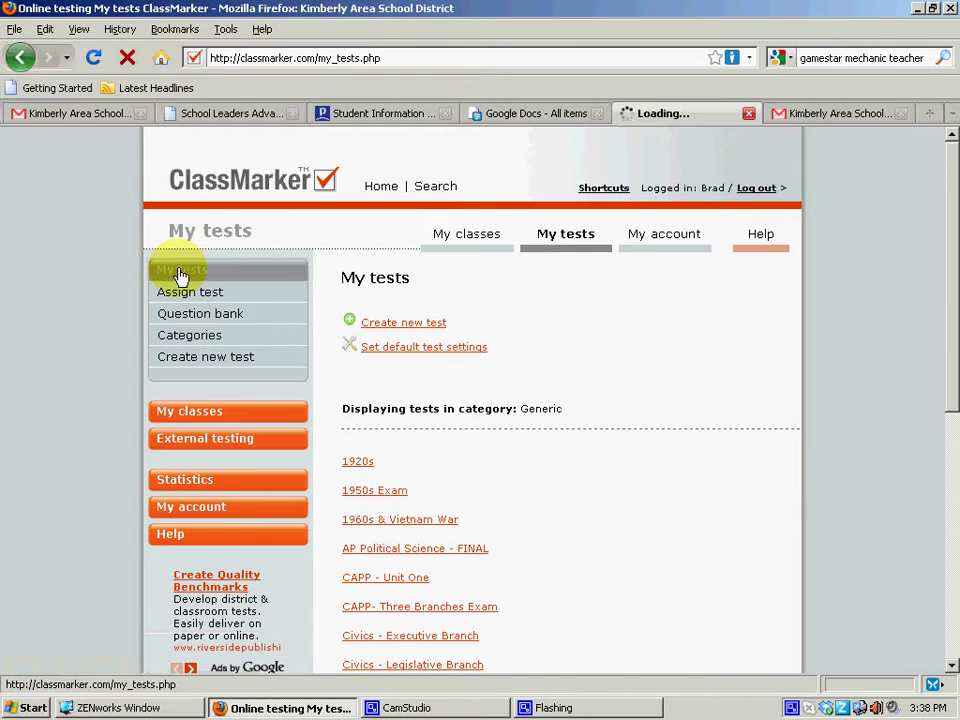
{"action": "left_click", "coordinate": [414, 326]}
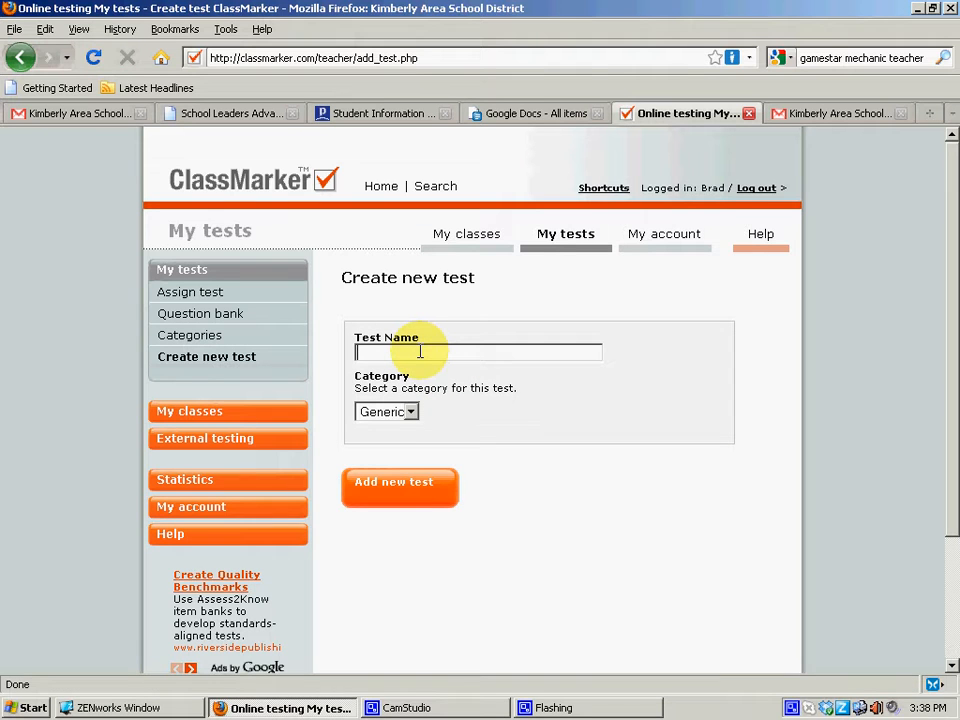
{"action": "type", "text": "Example T"}
{"action": "type", "text": "est"}
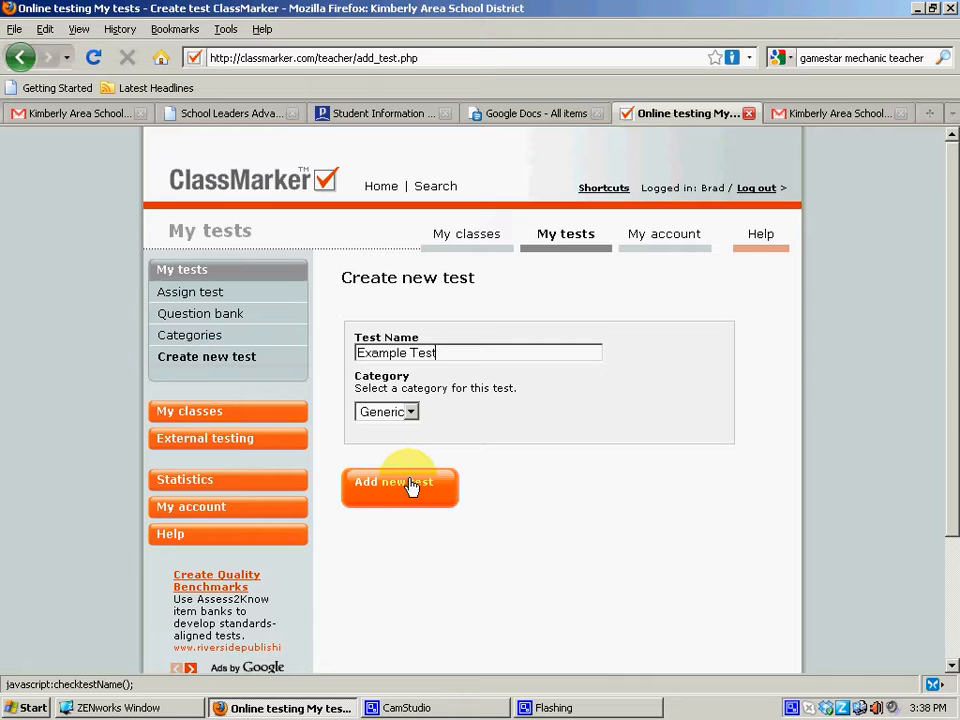
{"action": "left_click", "coordinate": [414, 482]}
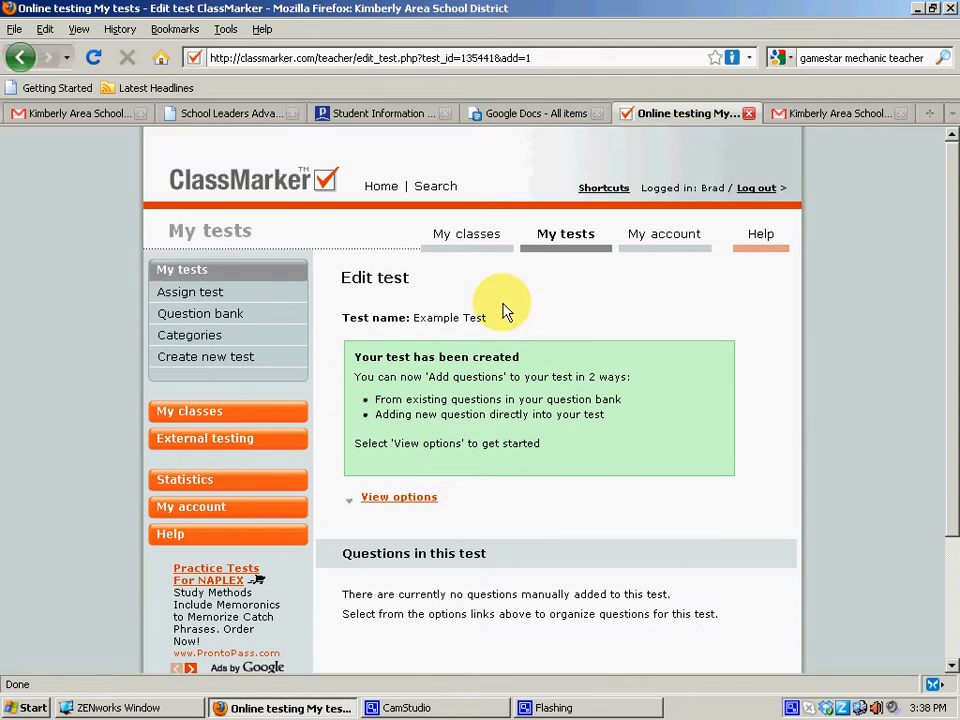
{"action": "scroll", "coordinate": [620, 452], "scroll_direction": "down", "scroll_amount": 3}
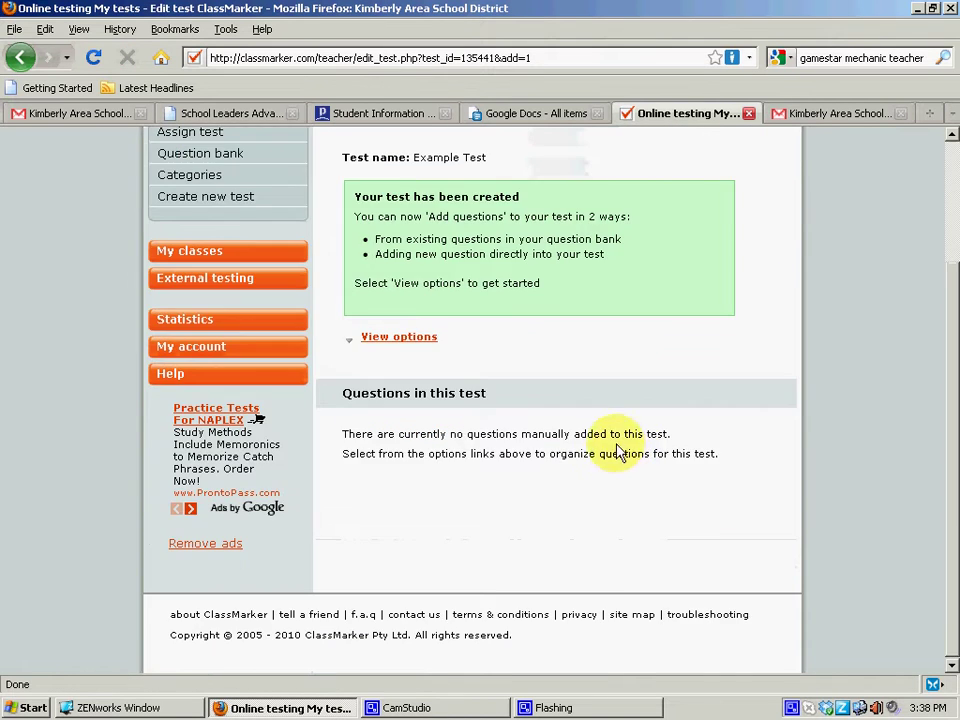
Step: Show the options for adding questions to Example Test
{"action": "left_click", "coordinate": [390, 340]}
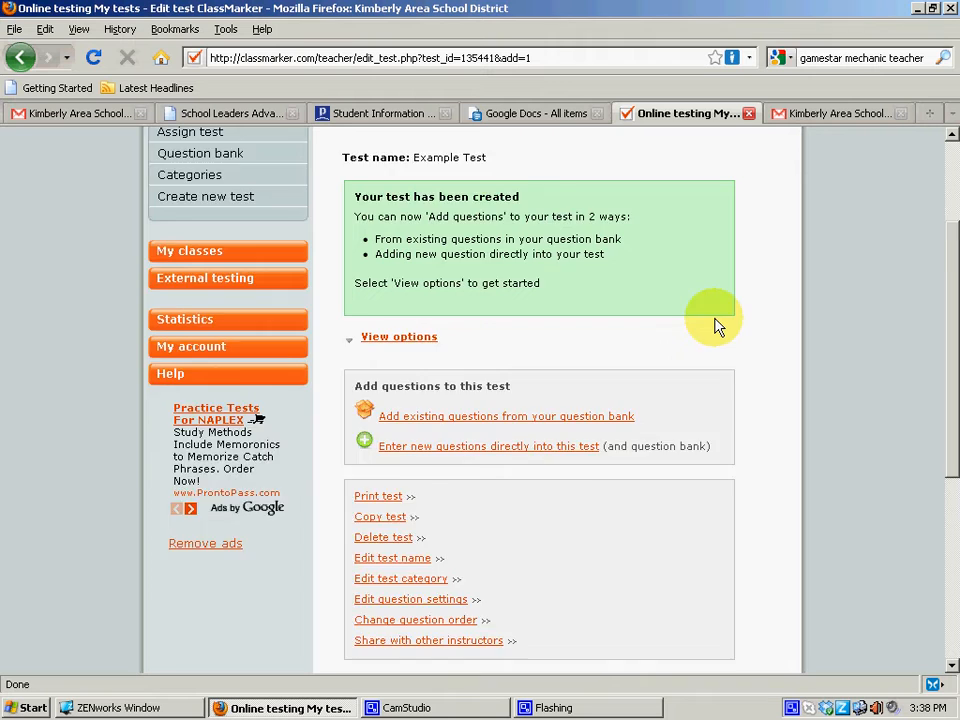
{"action": "scroll", "coordinate": [716, 326], "scroll_direction": "down", "scroll_amount": 2}
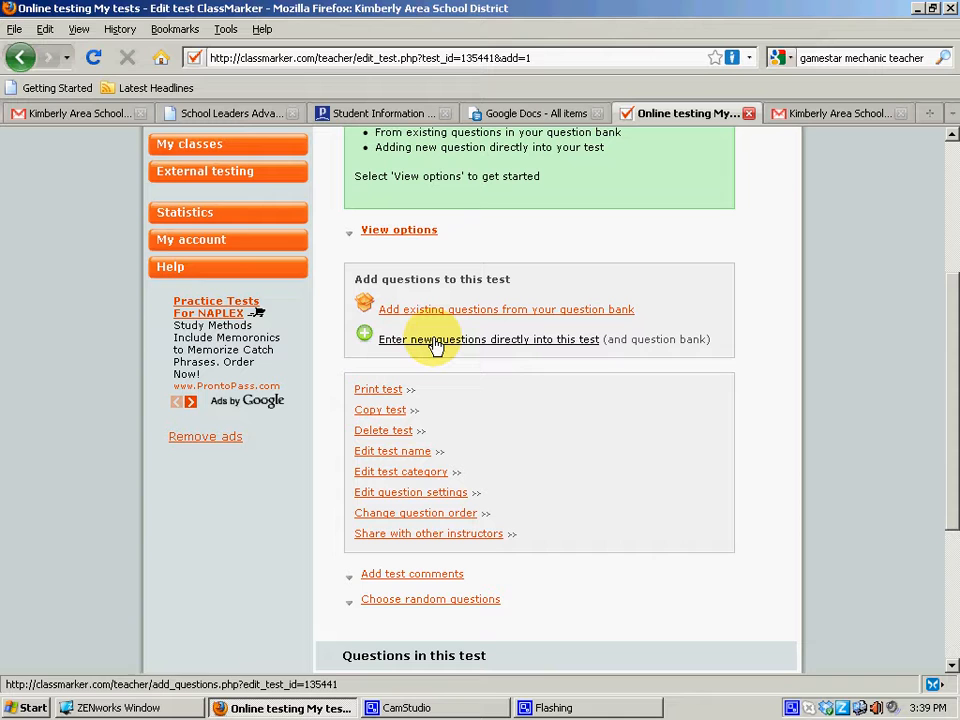
Step: Choose to enter new questions directly into Example Test
{"action": "left_click", "coordinate": [434, 341]}
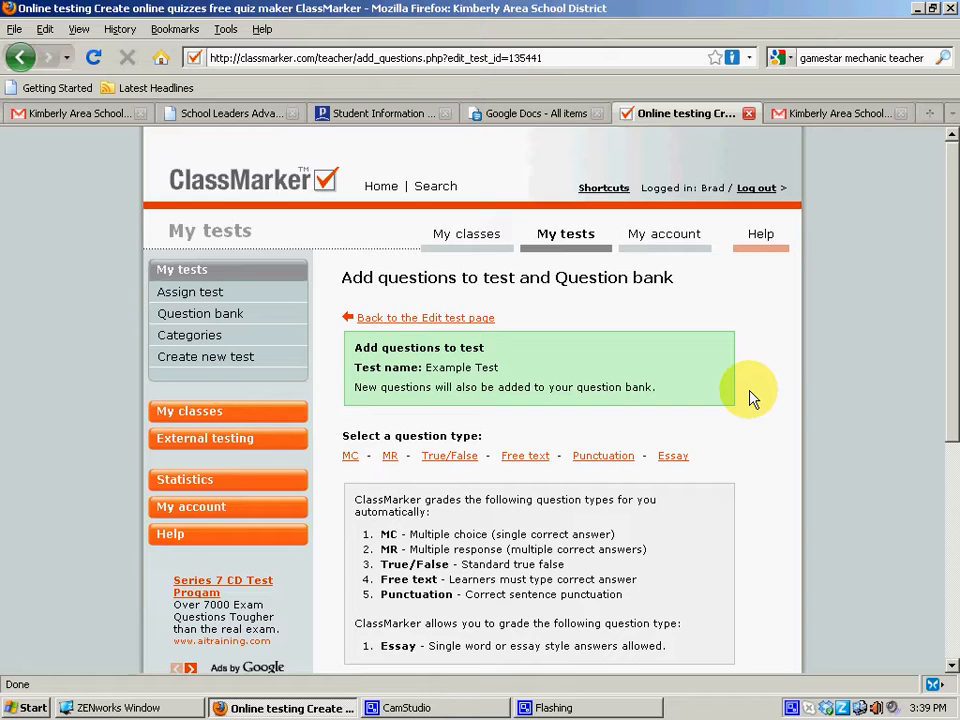
{"action": "scroll", "coordinate": [748, 394], "scroll_direction": "down", "scroll_amount": 3}
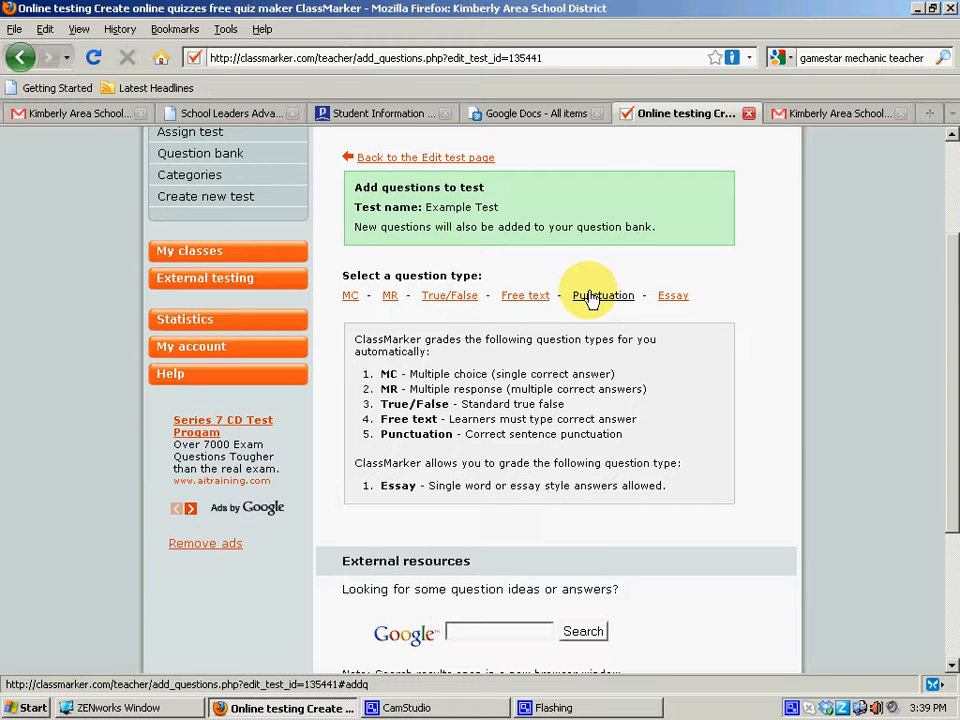
Step: Add the essay question 'Explain the causes of World War I.' worth 5 points
{"action": "left_click", "coordinate": [680, 302]}
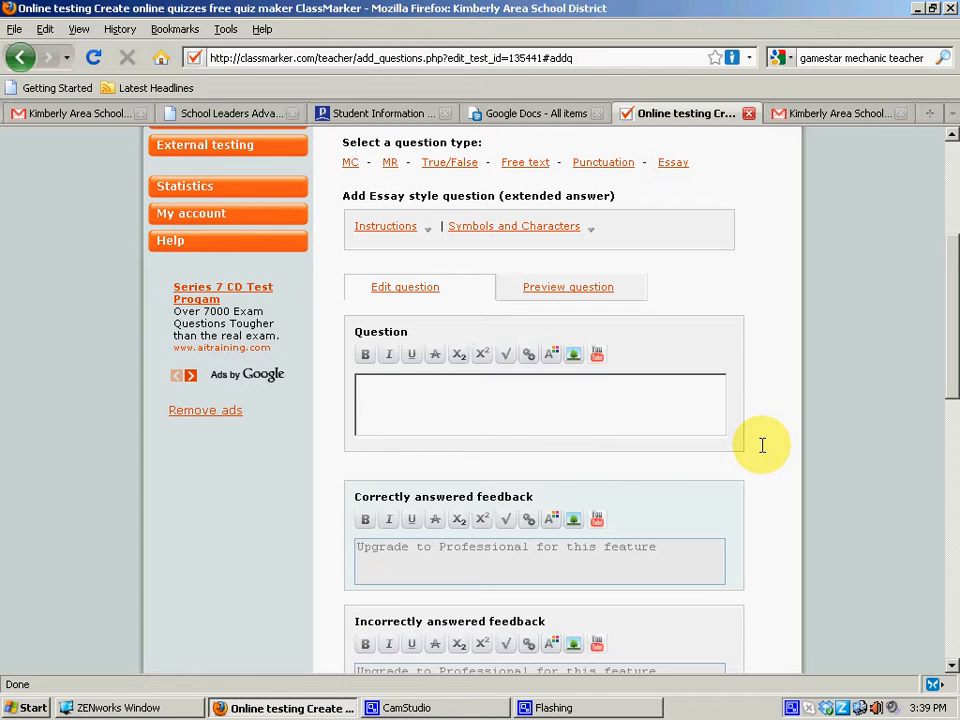
{"action": "type", "text": "Exp"}
{"action": "type", "text": "lain the causes"}
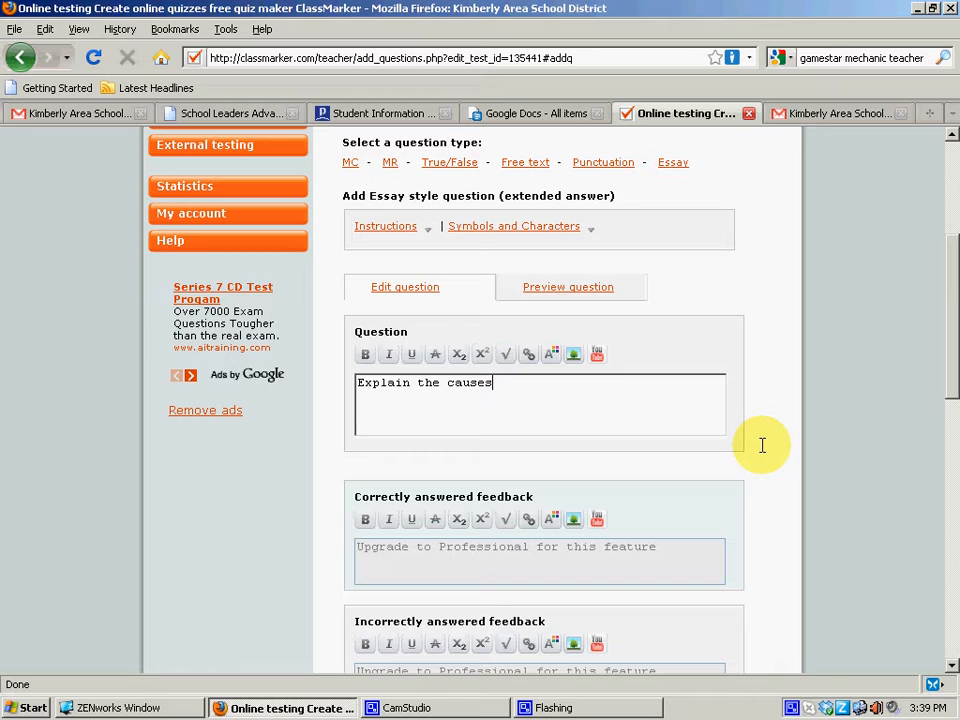
{"action": "type", "text": " of World War "}
{"action": "type", "text": "I."}
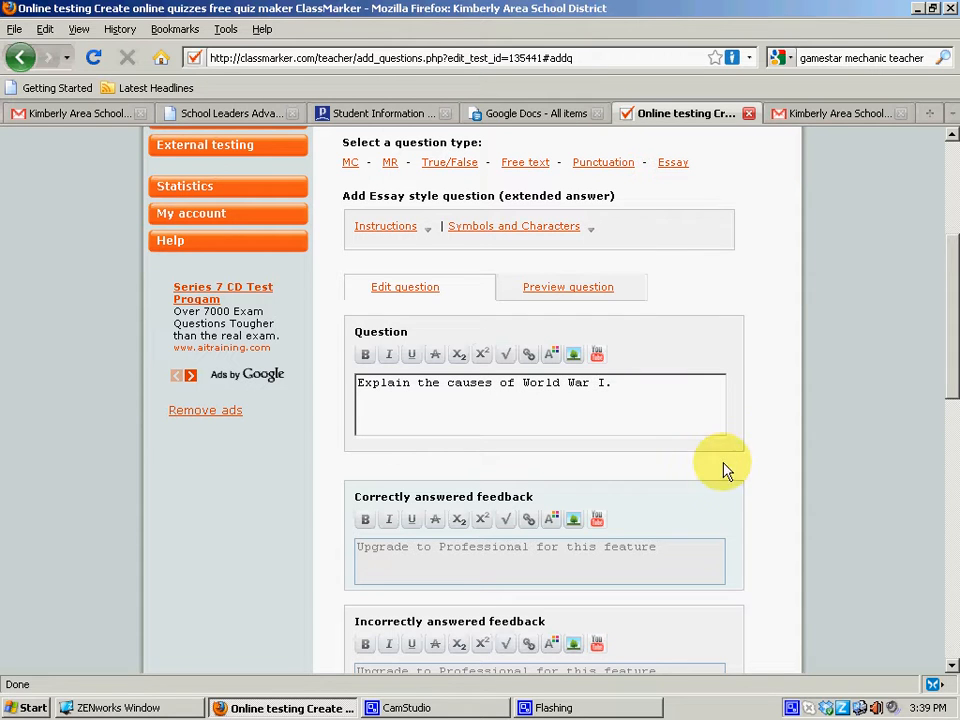
{"action": "scroll", "coordinate": [660, 425], "scroll_direction": "down", "scroll_amount": 4}
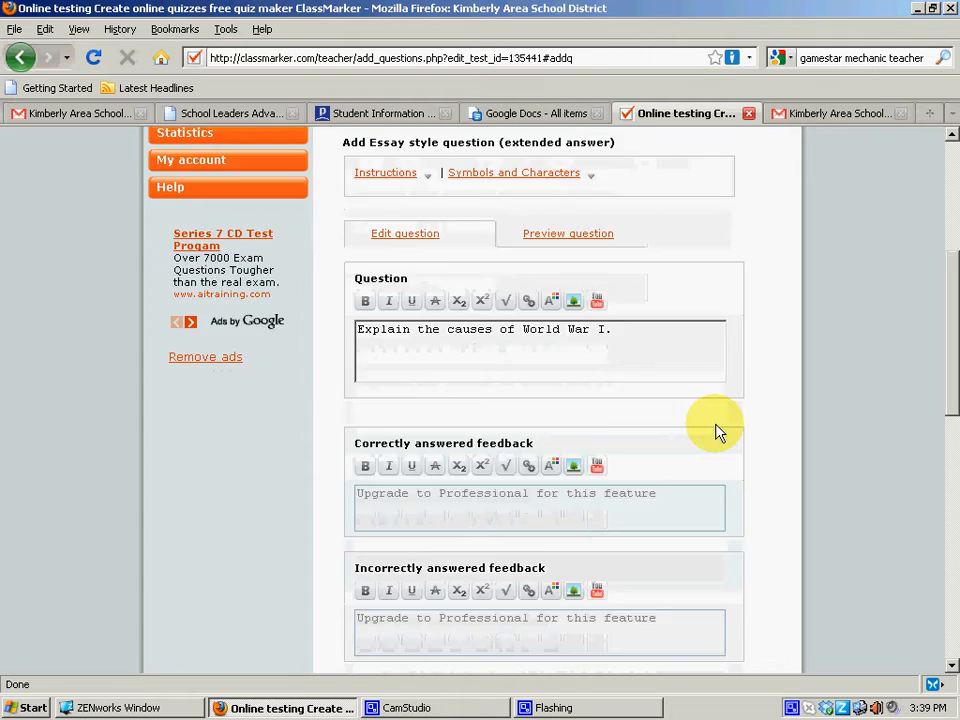
{"action": "scroll", "coordinate": [707, 435], "scroll_direction": "down", "scroll_amount": 3}
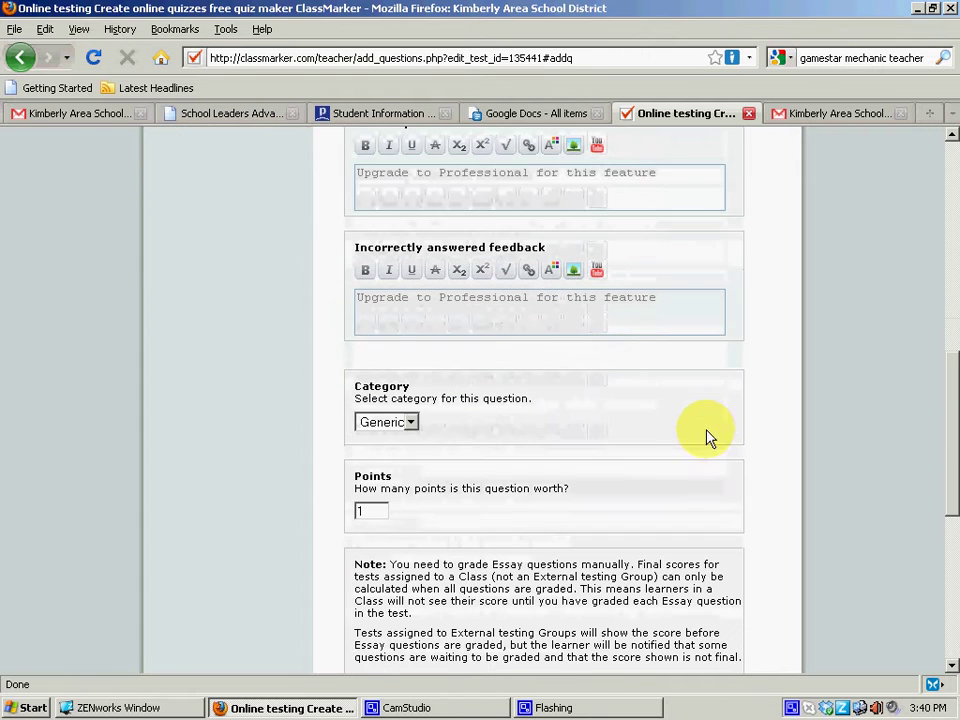
{"action": "double_click", "coordinate": [360, 510]}
{"action": "scroll", "coordinate": [626, 542], "scroll_direction": "up", "scroll_amount": 3}
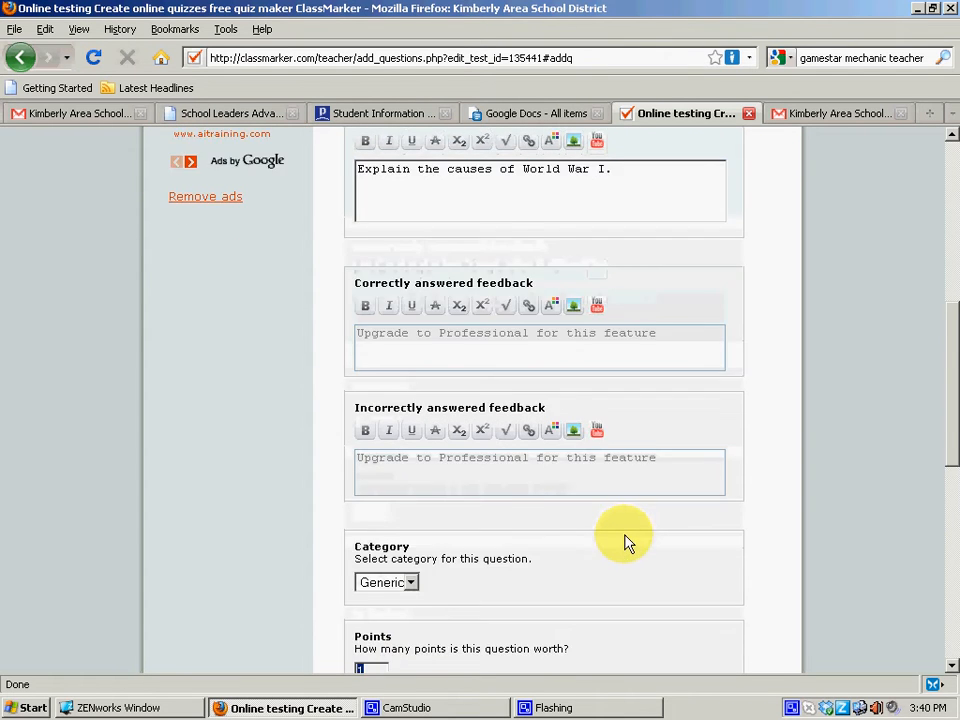
{"action": "scroll", "coordinate": [626, 430], "scroll_direction": "up", "scroll_amount": 2}
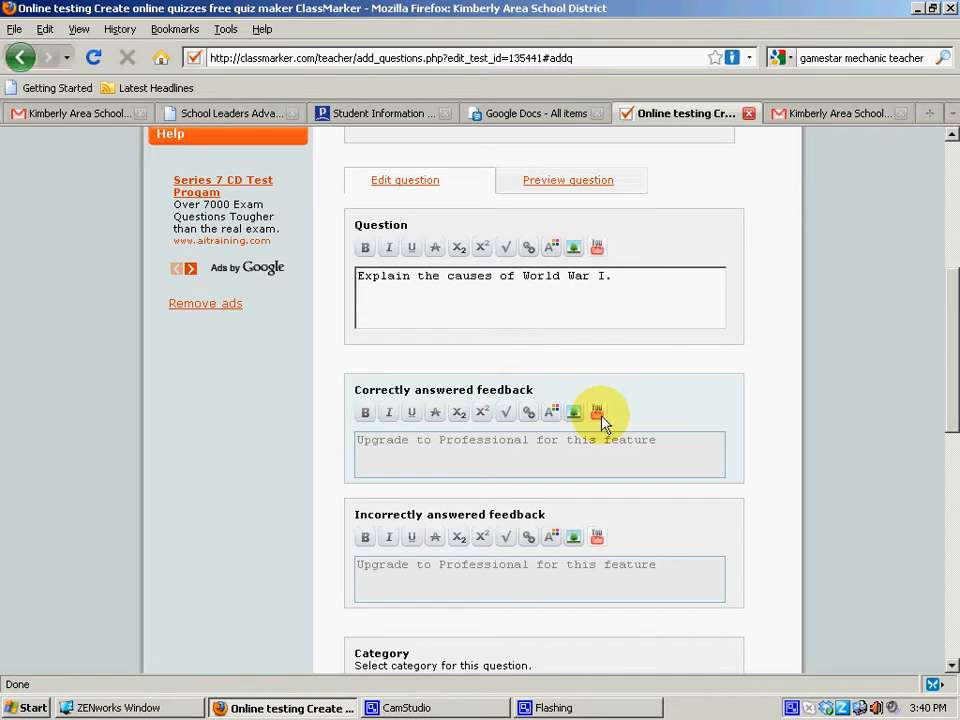
{"action": "scroll", "coordinate": [643, 429], "scroll_direction": "down", "scroll_amount": 3}
{"action": "scroll", "coordinate": [690, 446], "scroll_direction": "down", "scroll_amount": 3}
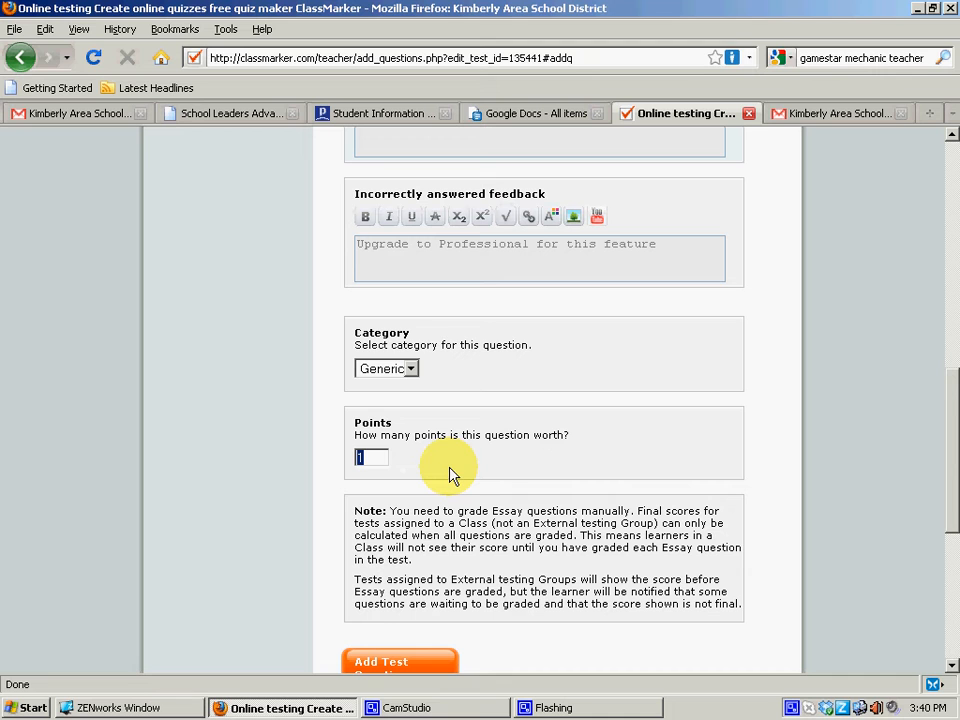
{"action": "type", "text": "5"}
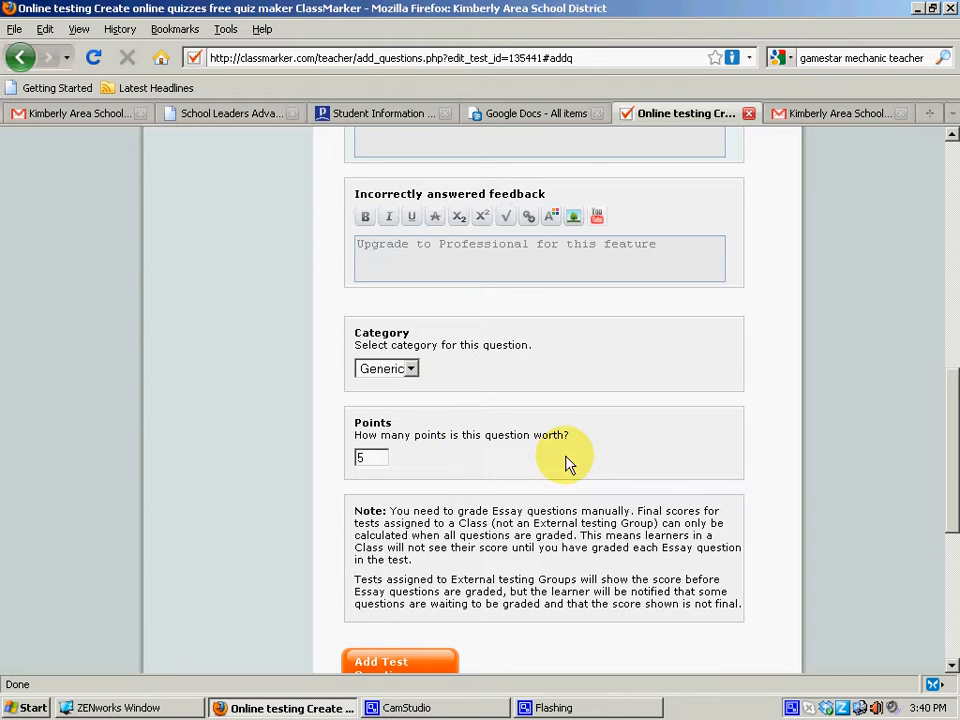
{"action": "scroll", "coordinate": [568, 458], "scroll_direction": "down", "scroll_amount": 2}
{"action": "left_click", "coordinate": [390, 558]}
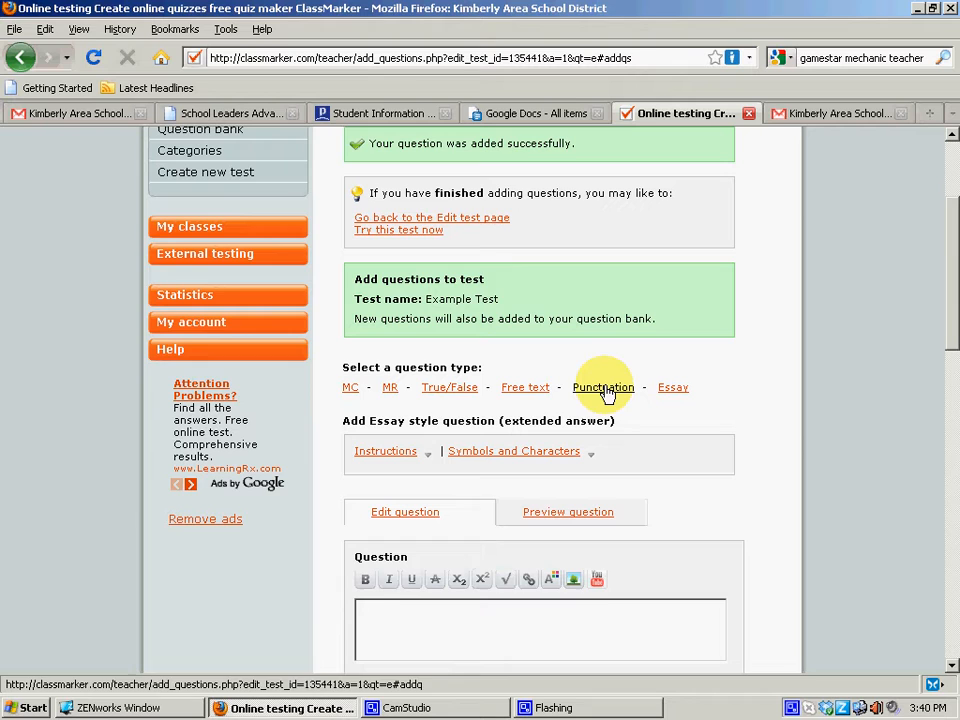
Step: Add the free-text question 'What is KHS mascot?' accepting 'a bee', 'a wasp' or 'wasp'
{"action": "left_click", "coordinate": [524, 387]}
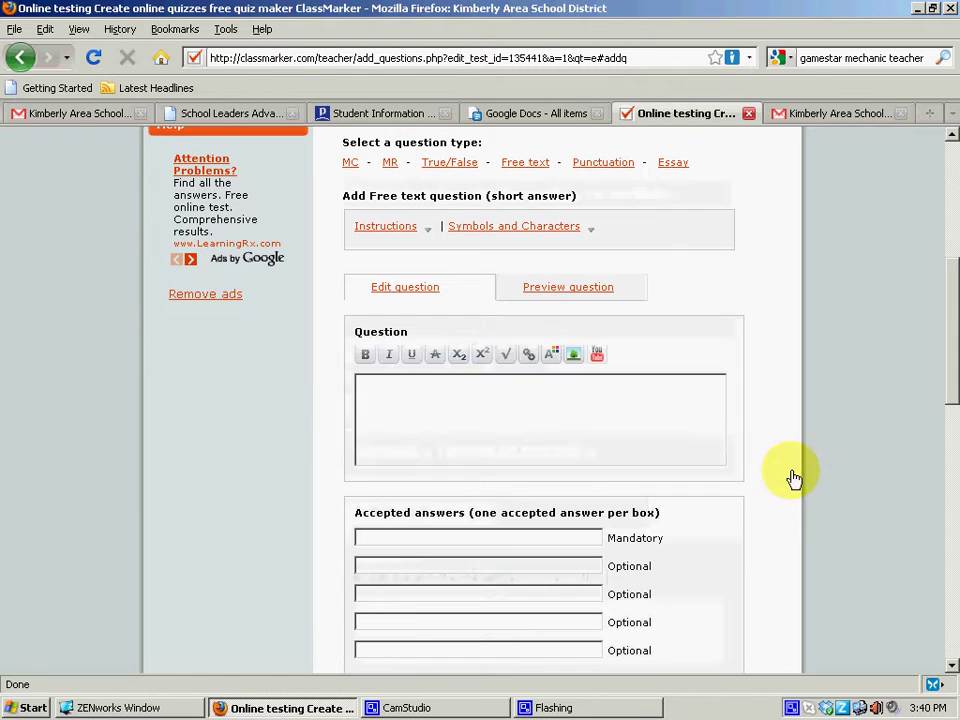
{"action": "left_click", "coordinate": [528, 415]}
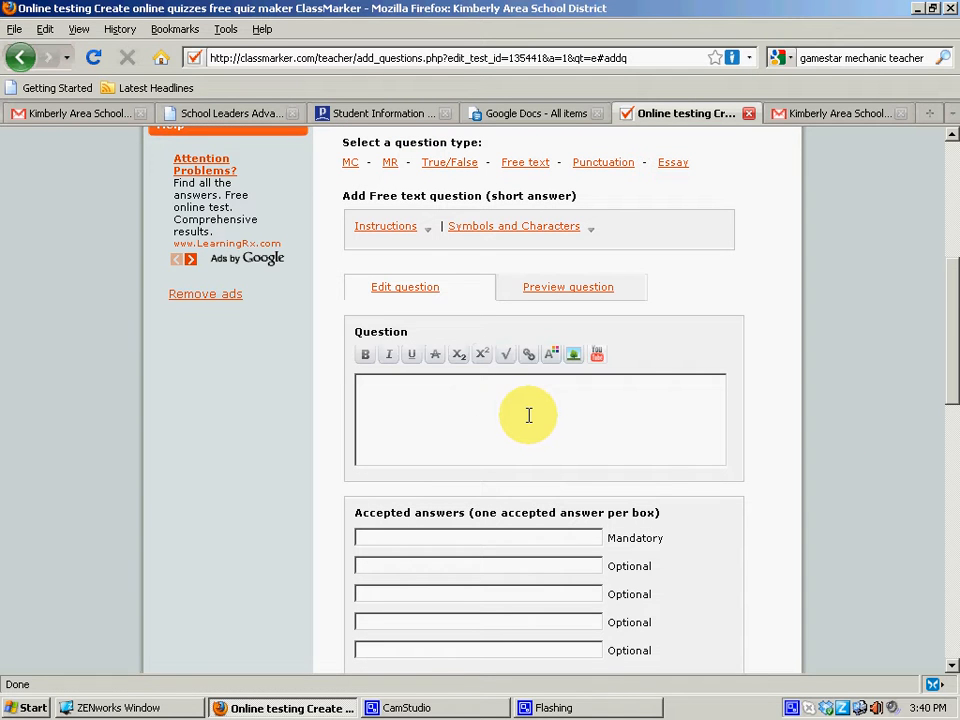
{"action": "type", "text": "What is "}
{"action": "type", "text": "KHS masco"}
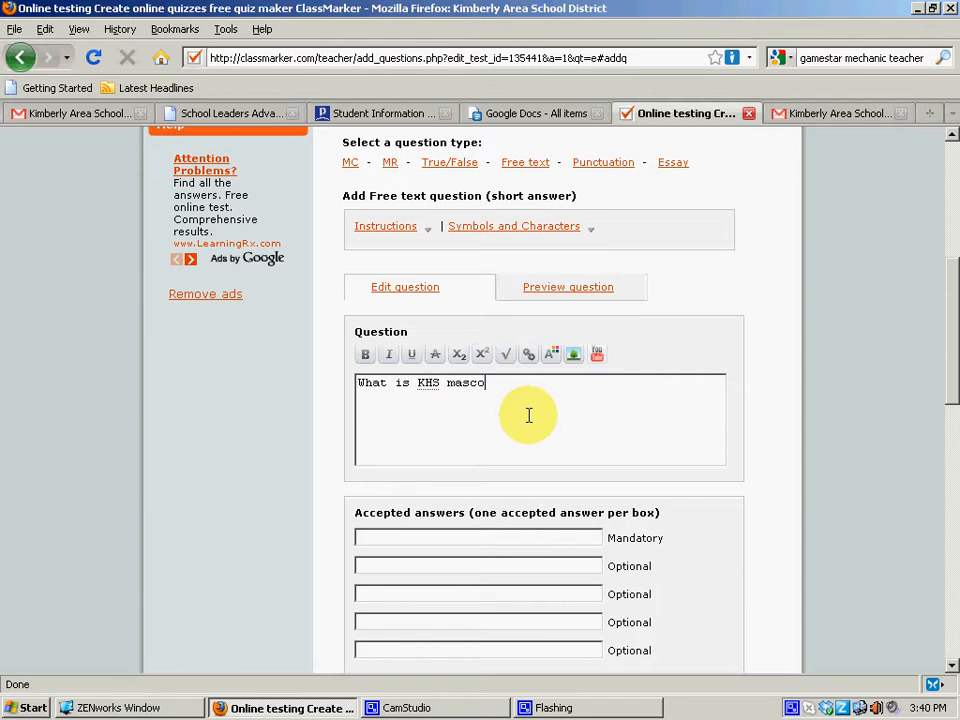
{"action": "type", "text": "t?"}
{"action": "left_click", "coordinate": [463, 539]}
{"action": "type", "text": "a"}
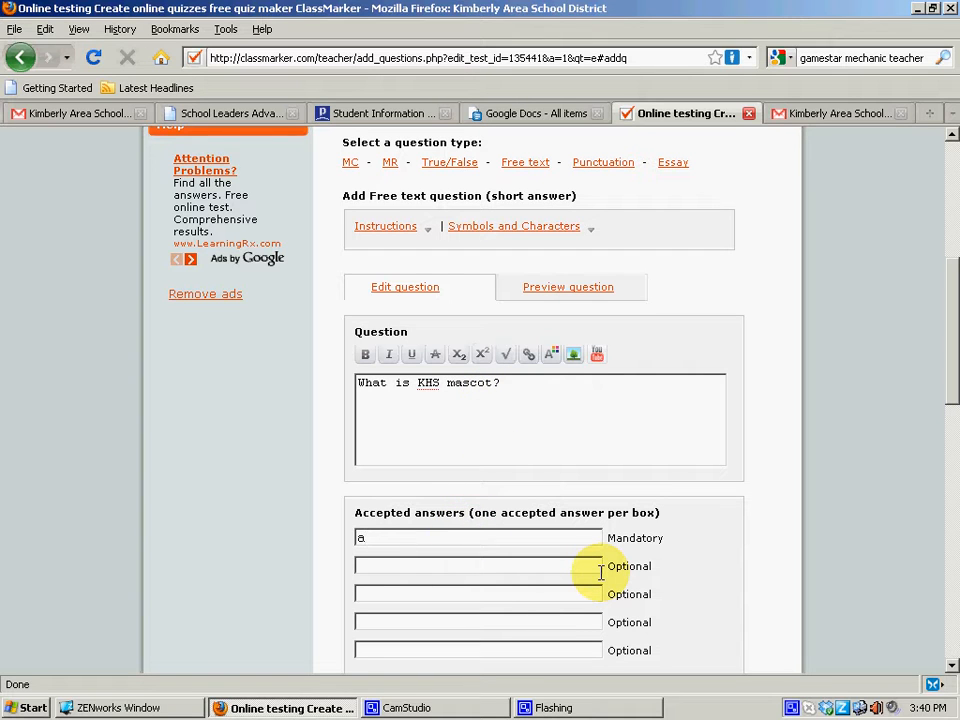
{"action": "type", "text": " bee"}
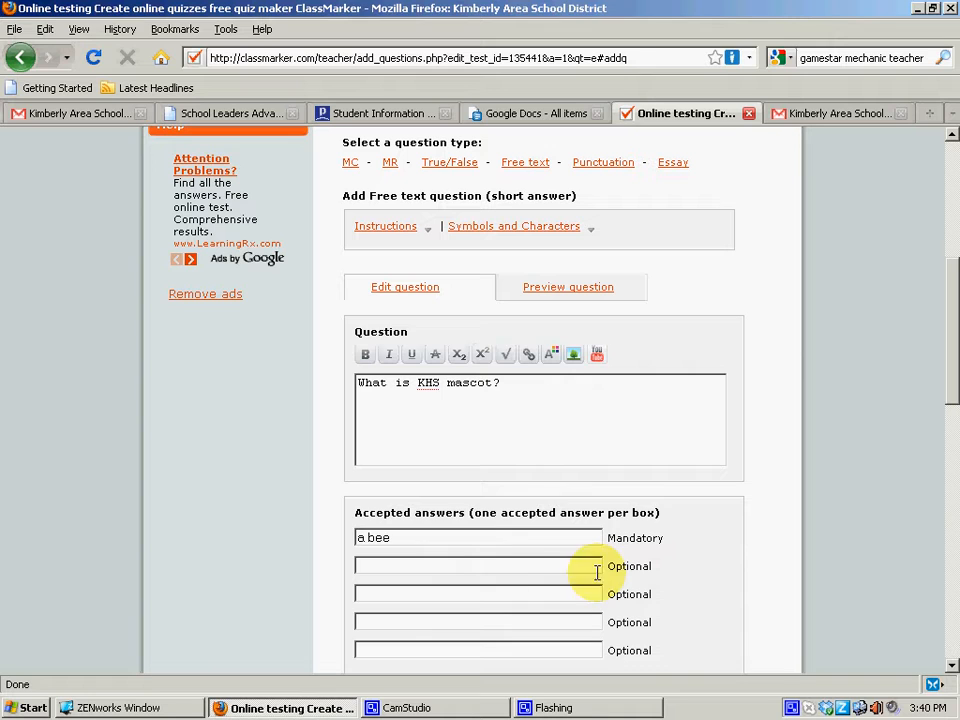
{"action": "left_click_drag", "start_coordinate": [407, 538], "coordinate": [338, 536]}
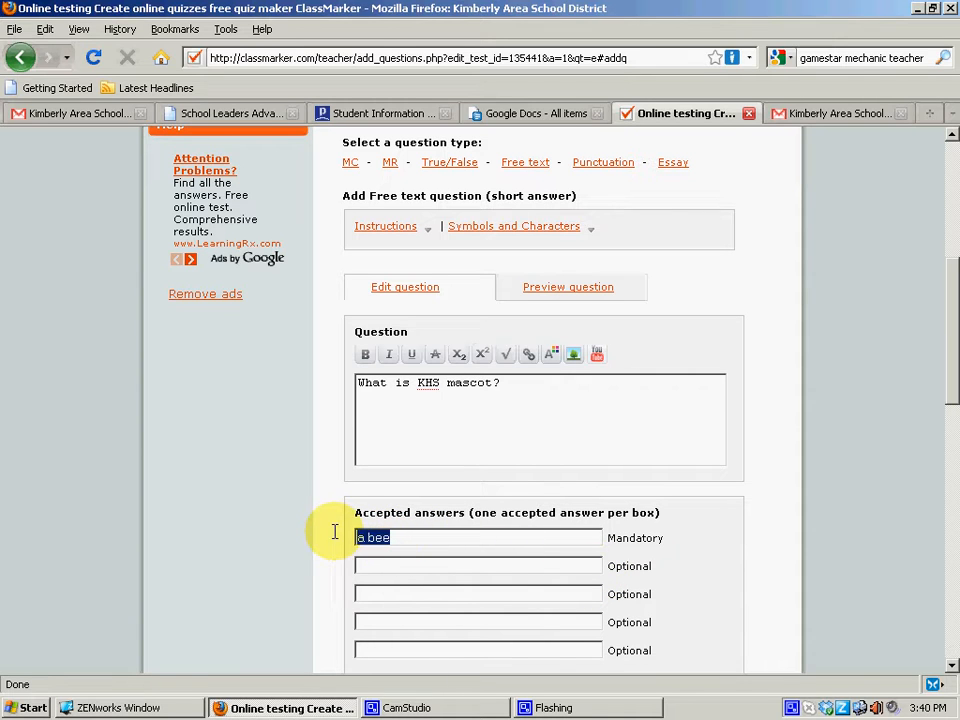
{"action": "left_click", "coordinate": [420, 567]}
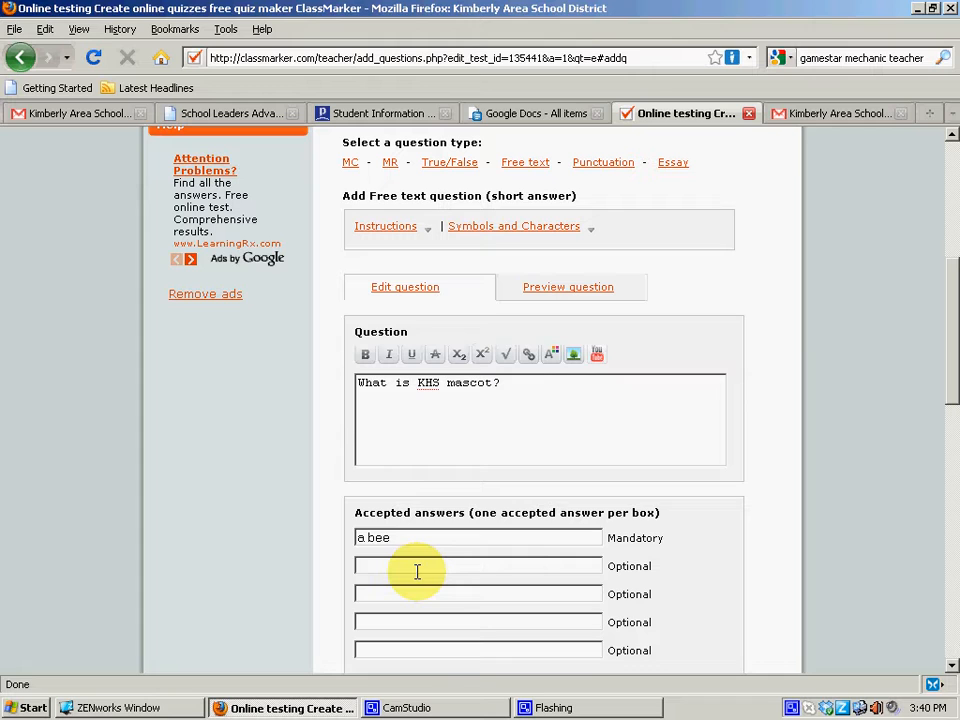
{"action": "type", "text": "a was"}
{"action": "type", "text": "p"}
{"action": "type", "text": "w"}
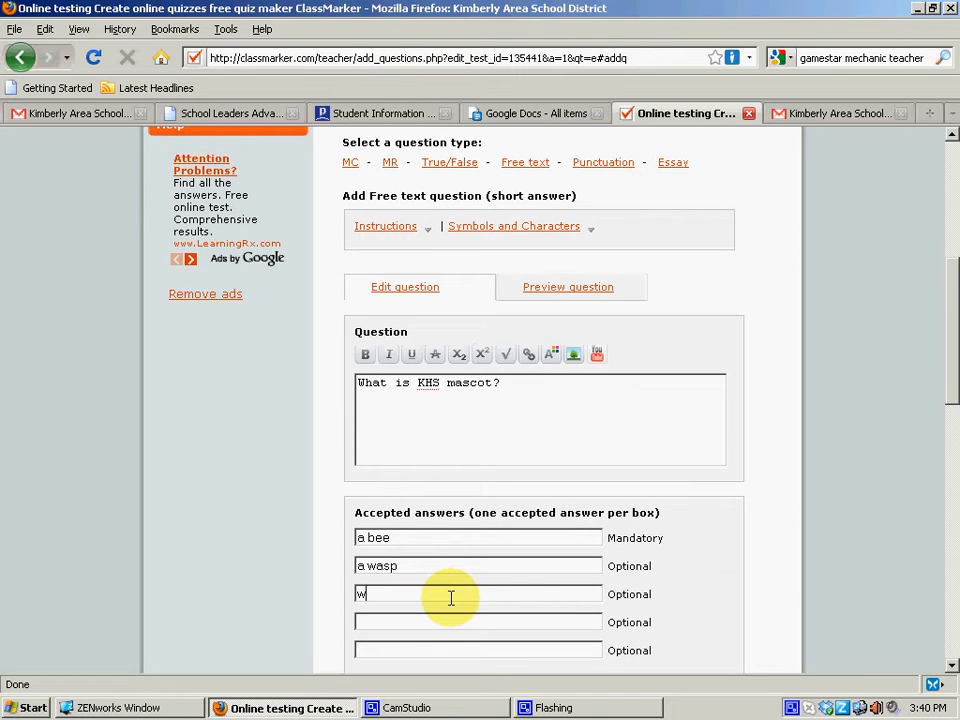
{"action": "type", "text": "asp"}
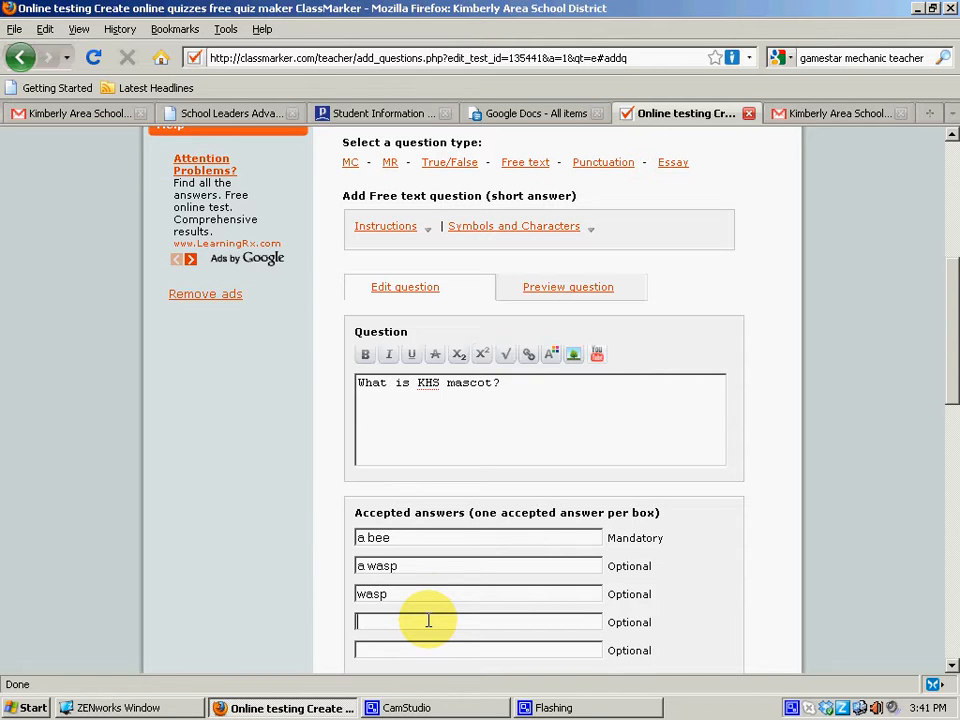
{"action": "scroll", "coordinate": [821, 476], "scroll_direction": "down", "scroll_amount": 3}
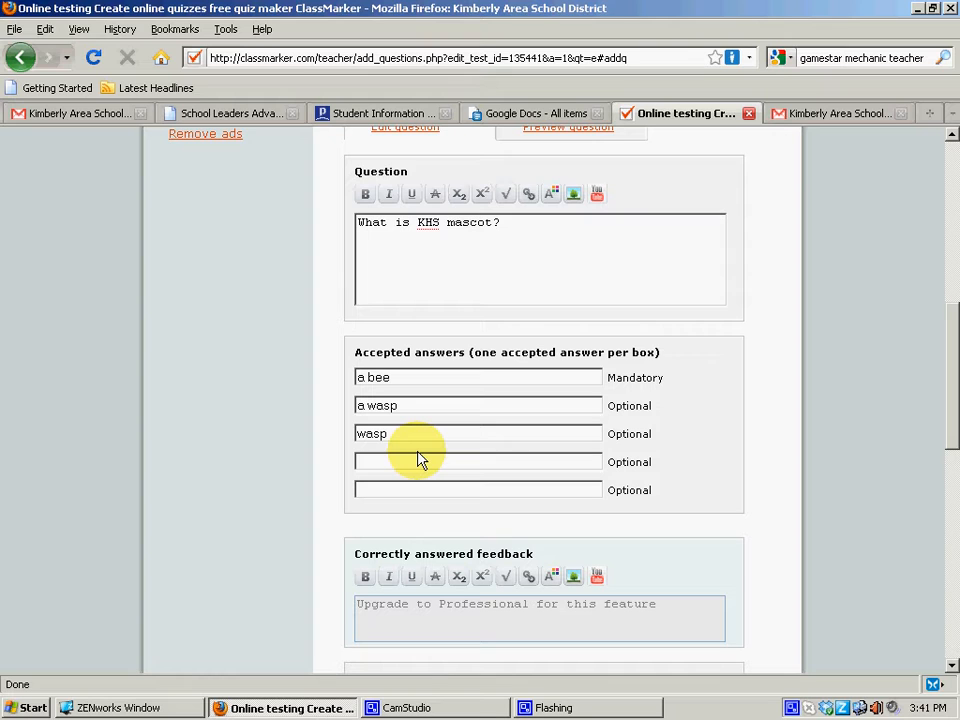
{"action": "scroll", "coordinate": [530, 410], "scroll_direction": "down", "scroll_amount": 3}
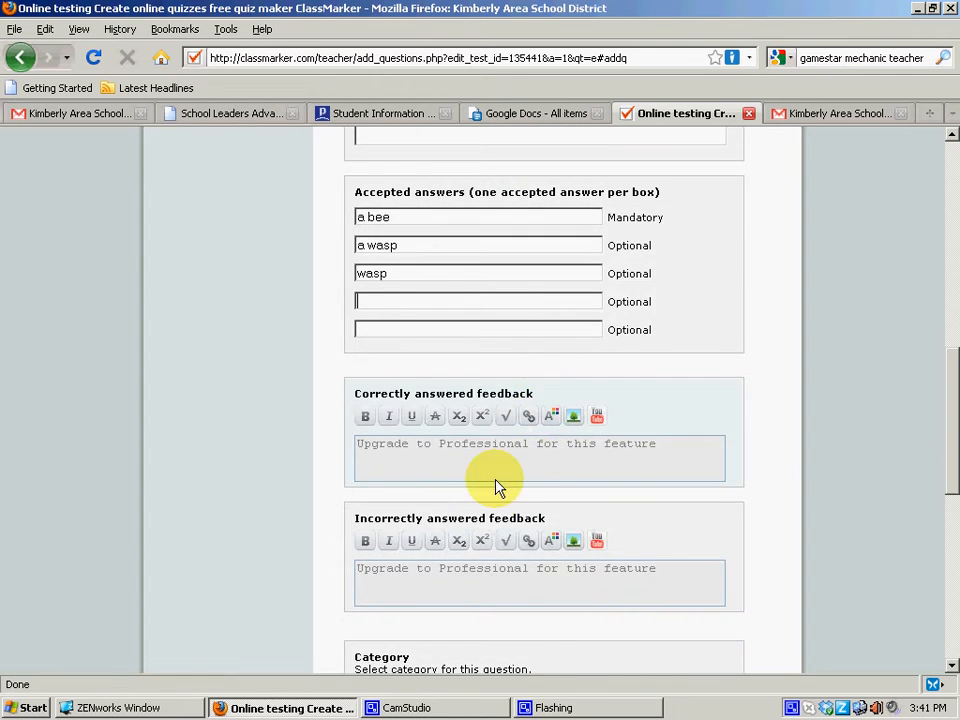
{"action": "scroll", "coordinate": [460, 440], "scroll_direction": "down", "scroll_amount": 4}
{"action": "scroll", "coordinate": [432, 413], "scroll_direction": "down", "scroll_amount": 3}
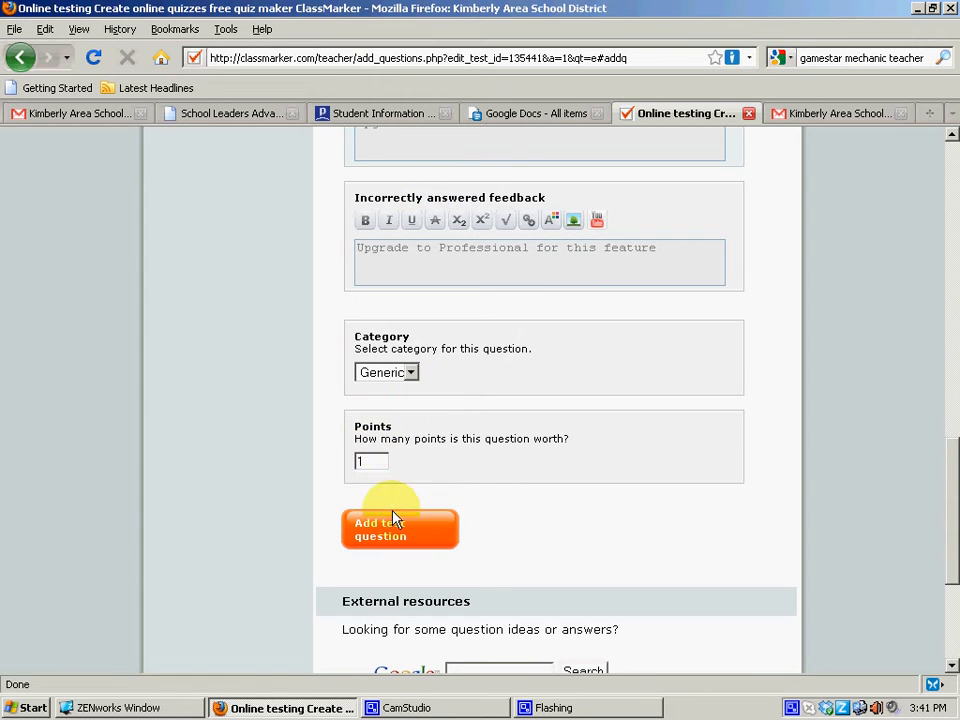
{"action": "left_click", "coordinate": [368, 526]}
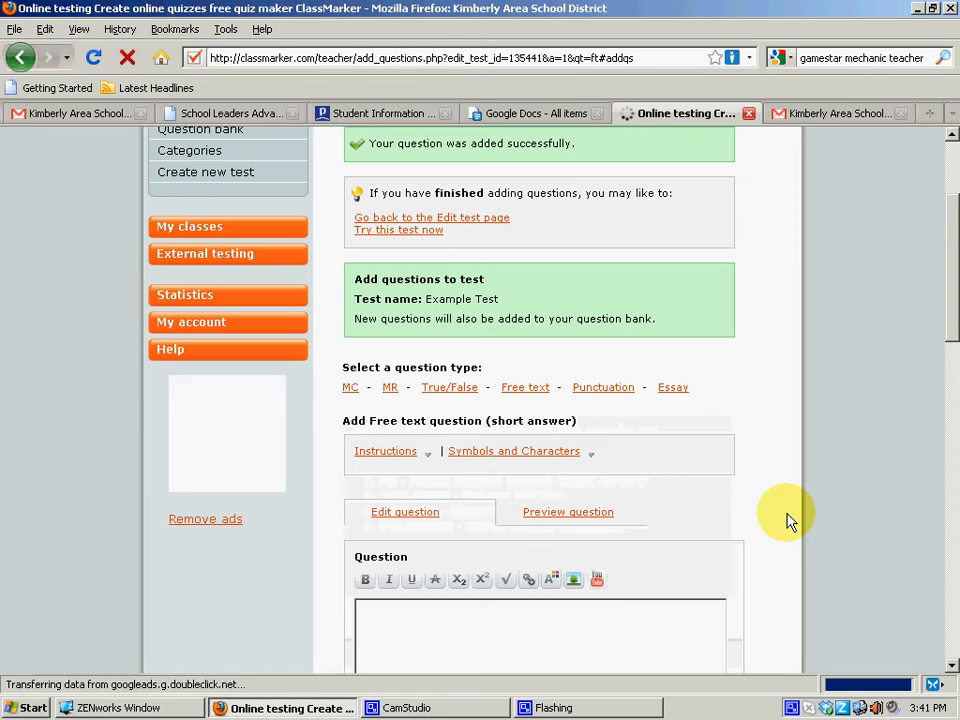
Step: Add the True/False question 'Is this statement true or false' with True correct
{"action": "left_click", "coordinate": [449, 387]}
{"action": "left_click", "coordinate": [584, 428]}
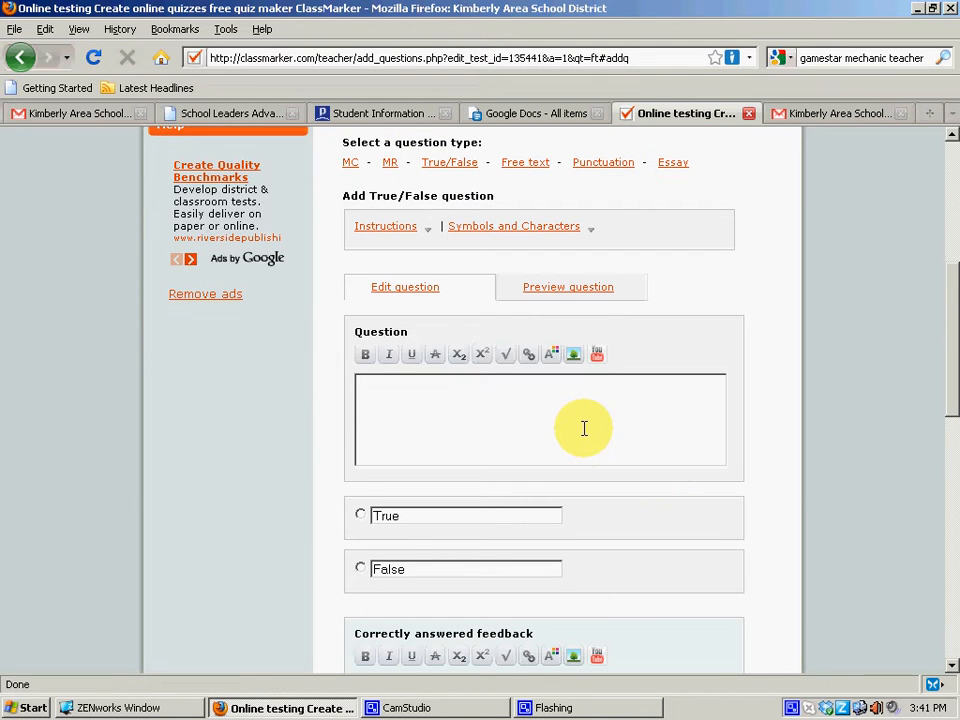
{"action": "type", "text": "Is this st"}
{"action": "type", "text": "atement treu"}
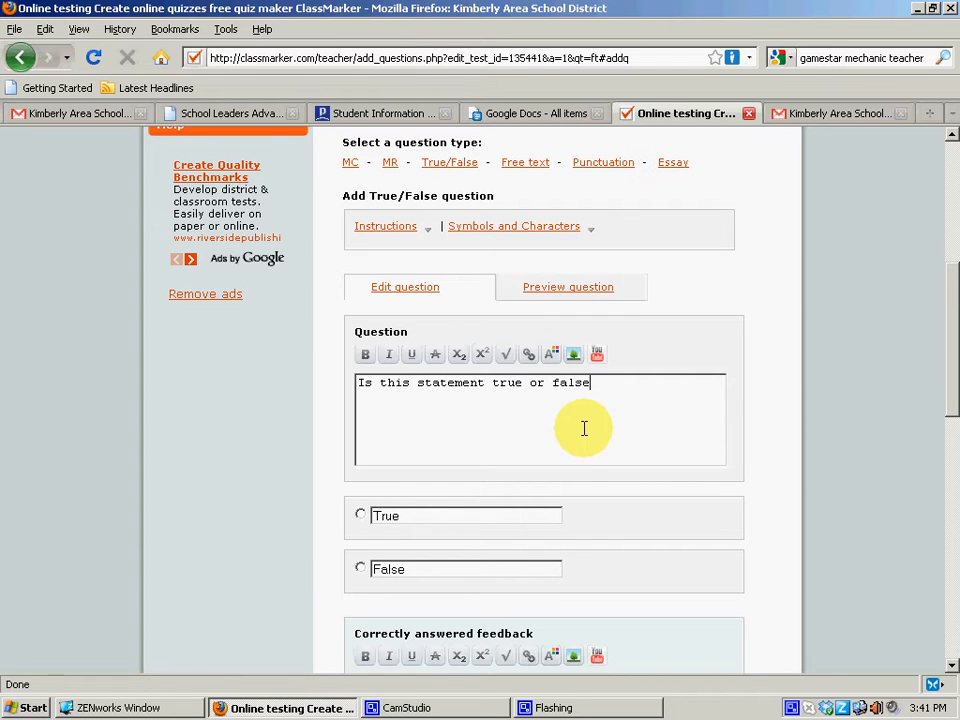
{"action": "left_click", "coordinate": [360, 514]}
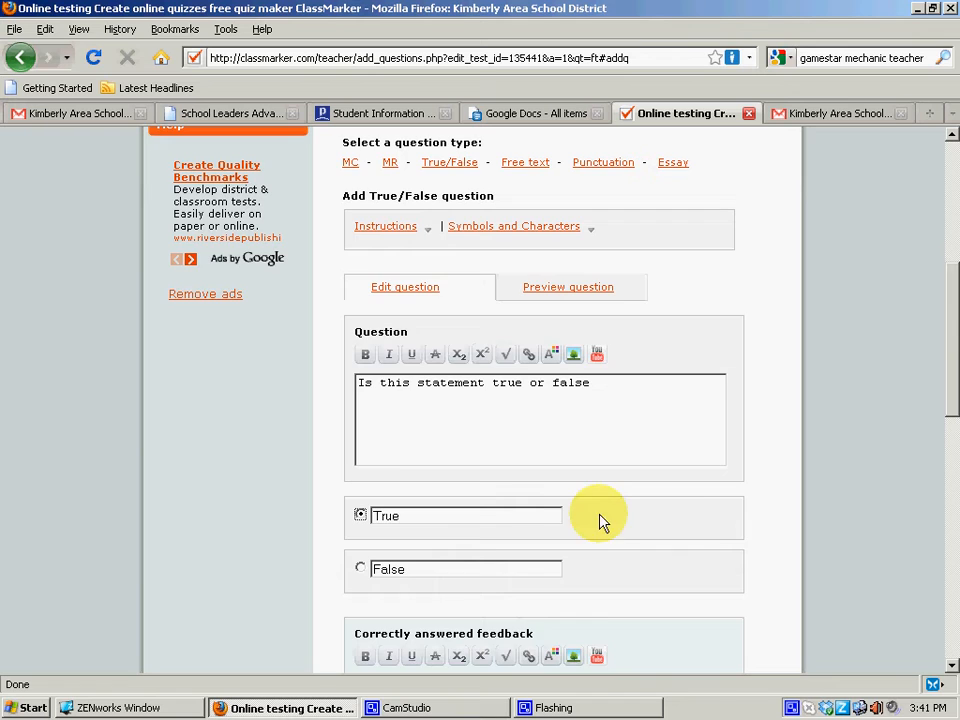
{"action": "scroll", "coordinate": [650, 535], "scroll_direction": "down", "scroll_amount": 6}
{"action": "scroll", "coordinate": [440, 572], "scroll_direction": "down", "scroll_amount": 2}
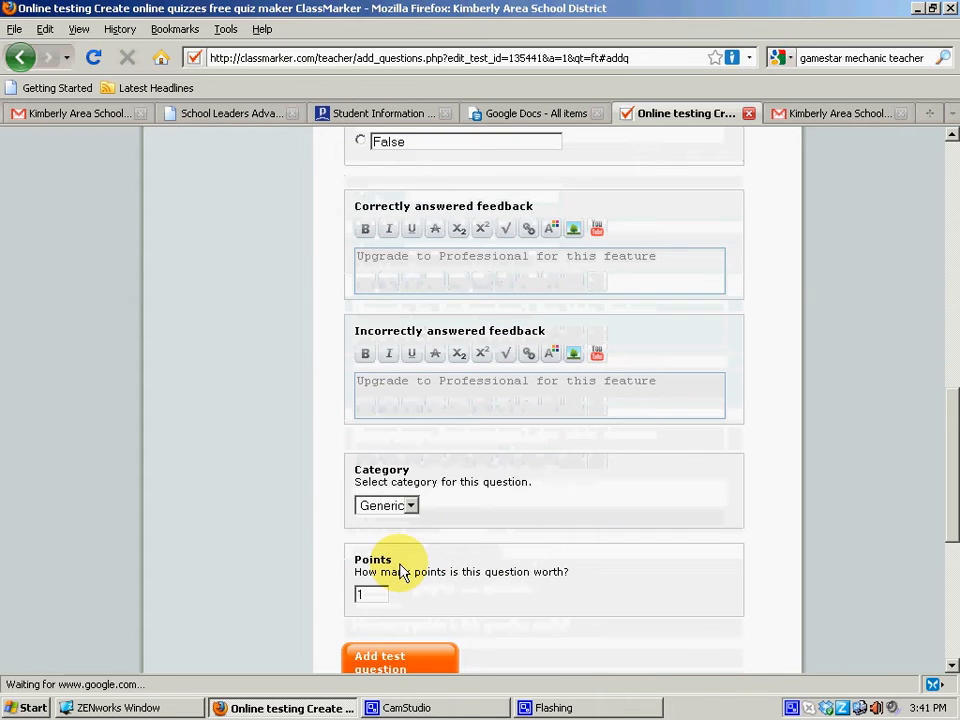
{"action": "scroll", "coordinate": [370, 596], "scroll_direction": "down", "scroll_amount": 2}
{"action": "left_click", "coordinate": [372, 556]}
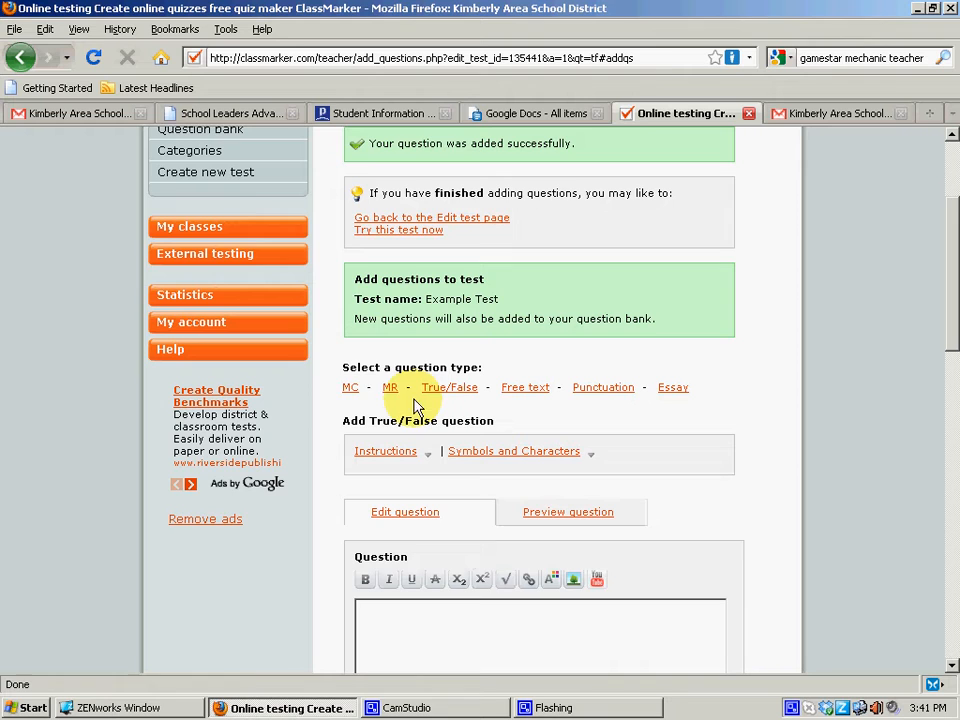
Step: Draft 'What is Mr. Klitzke's favorite soda?' with Mountain Dew correct, Pepsi and Coke alternatives, and extra answer slots
{"action": "left_click", "coordinate": [350, 387]}
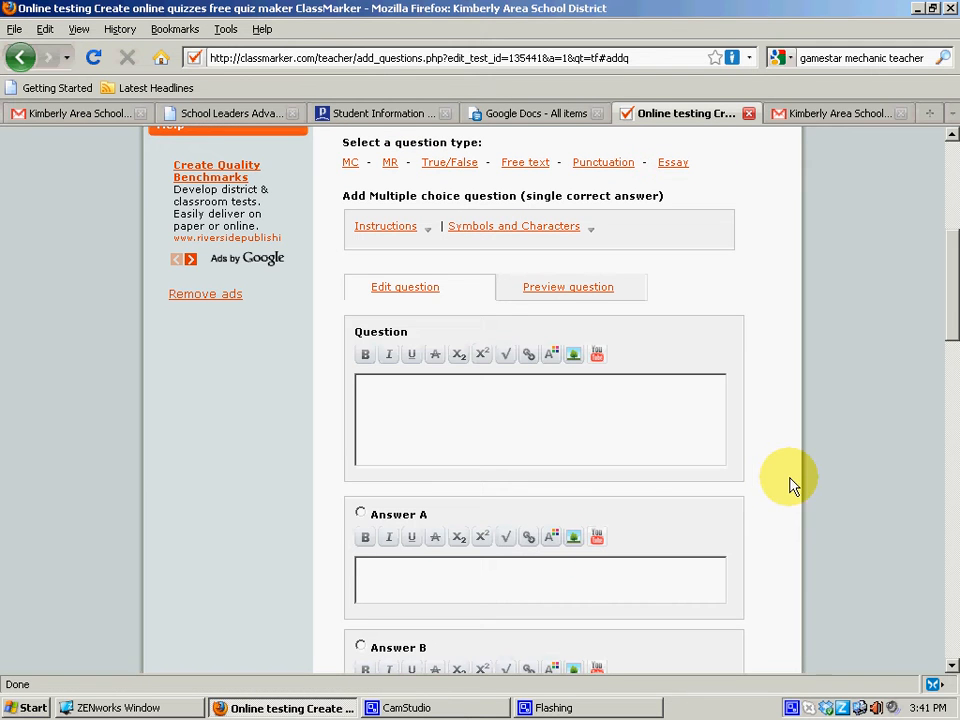
{"action": "left_click", "coordinate": [572, 424]}
{"action": "type", "text": "What is Mr. Klitzke's favorite soda?"}
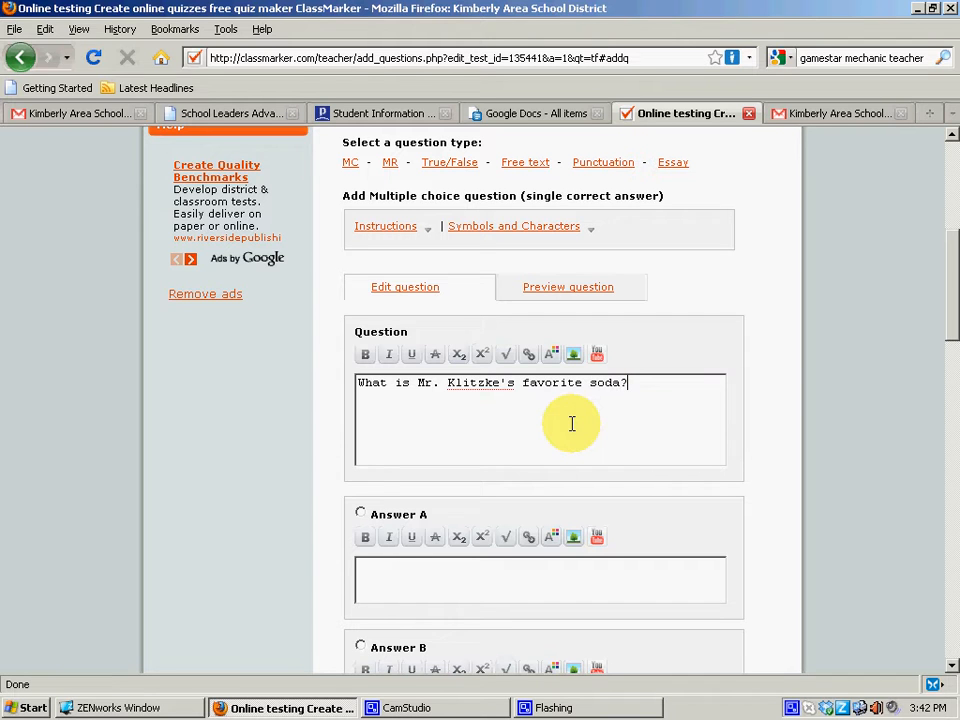
{"action": "scroll", "coordinate": [424, 525], "scroll_direction": "down", "scroll_amount": 3}
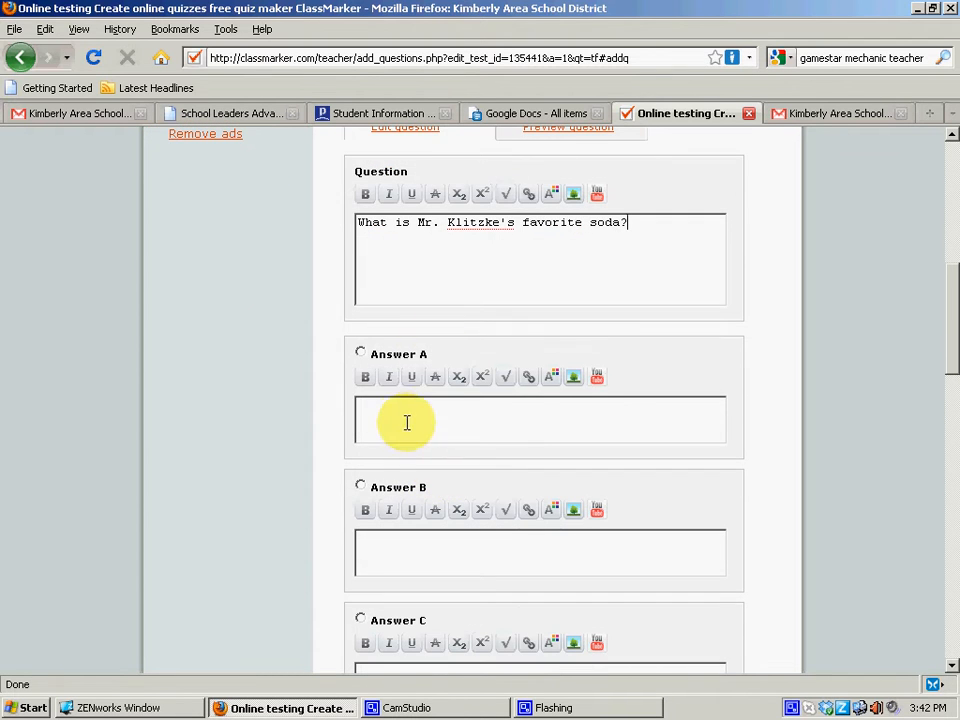
{"action": "left_click", "coordinate": [360, 353]}
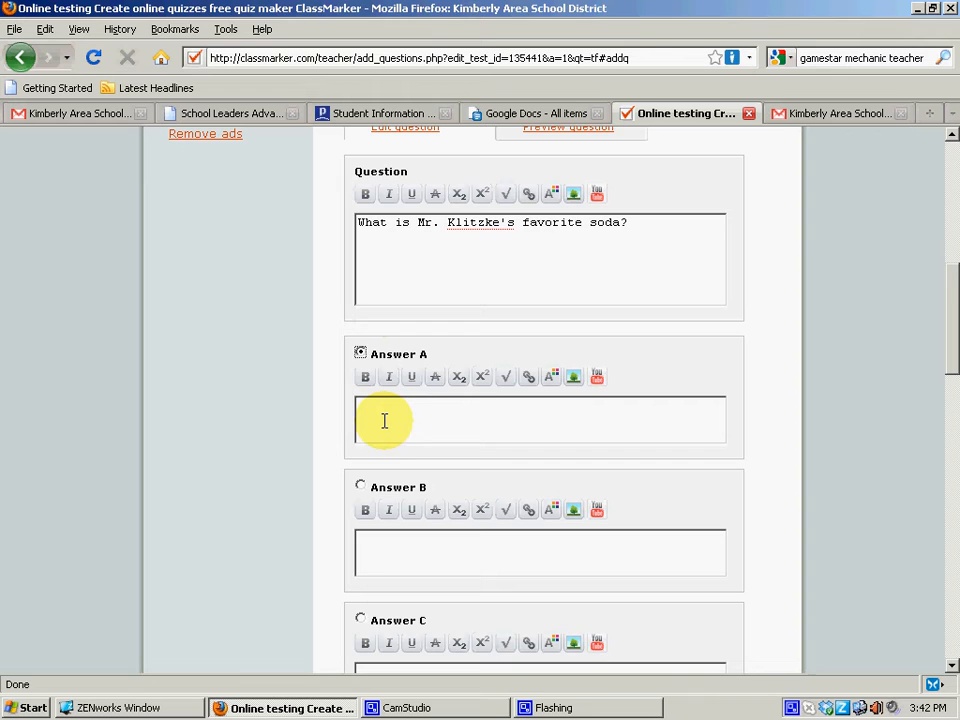
{"action": "left_click", "coordinate": [411, 420]}
{"action": "type", "text": "Mountain D"}
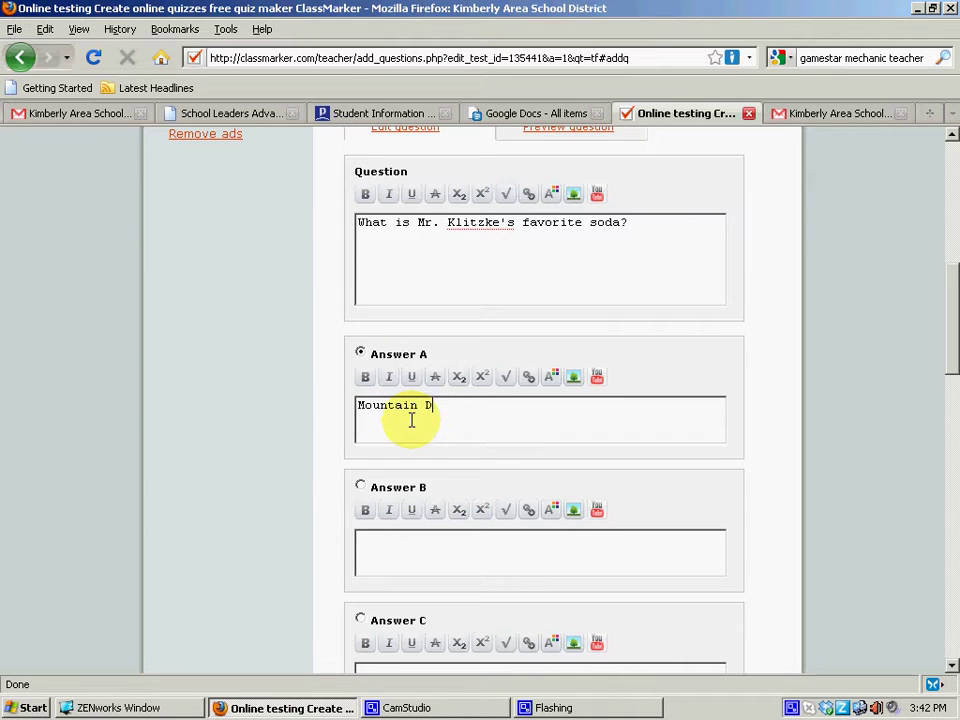
{"action": "type", "text": "ew"}
{"action": "left_click", "coordinate": [544, 547]}
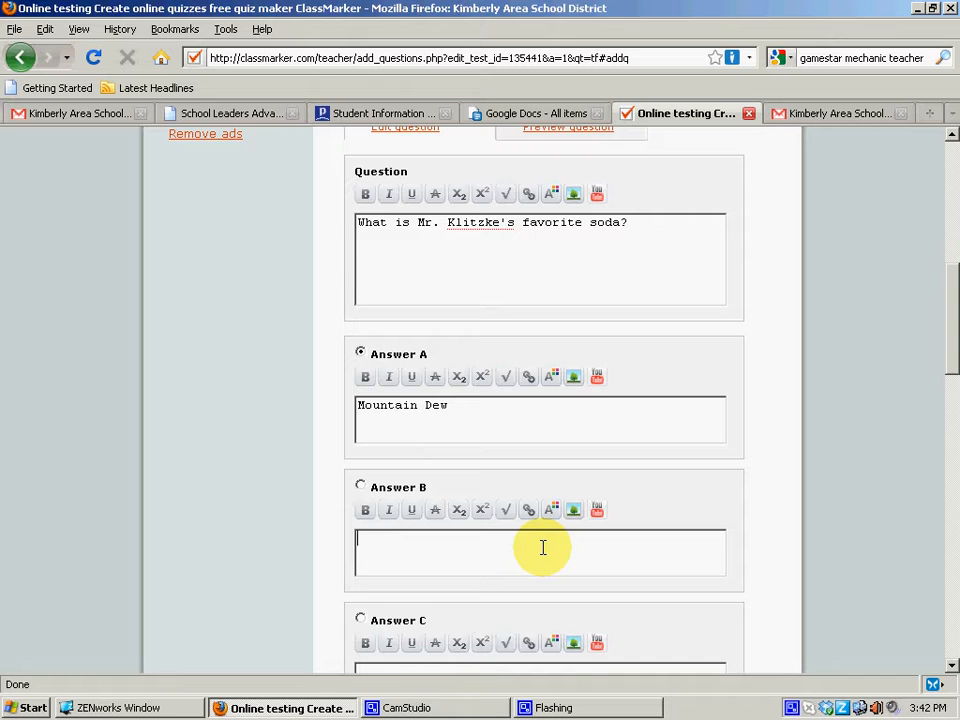
{"action": "type", "text": "Pepsi"}
{"action": "scroll", "coordinate": [540, 552], "scroll_direction": "down", "scroll_amount": 3}
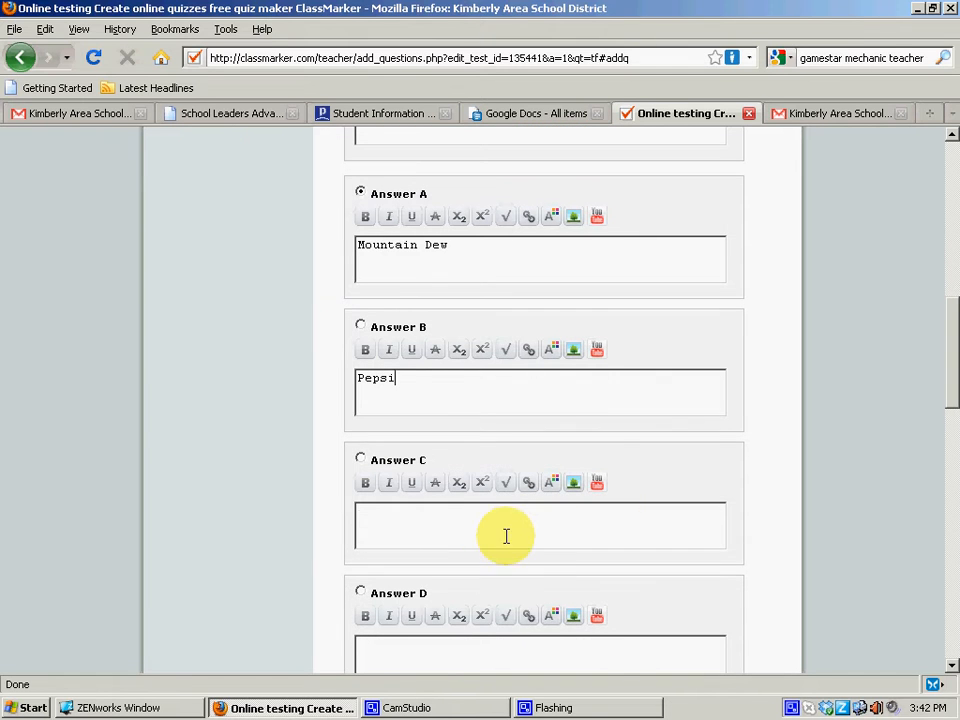
{"action": "left_click", "coordinate": [490, 531]}
{"action": "scroll", "coordinate": [546, 467], "scroll_direction": "down", "scroll_amount": 1}
{"action": "scroll", "coordinate": [540, 476], "scroll_direction": "down", "scroll_amount": 2}
{"action": "scroll", "coordinate": [537, 468], "scroll_direction": "down", "scroll_amount": 2}
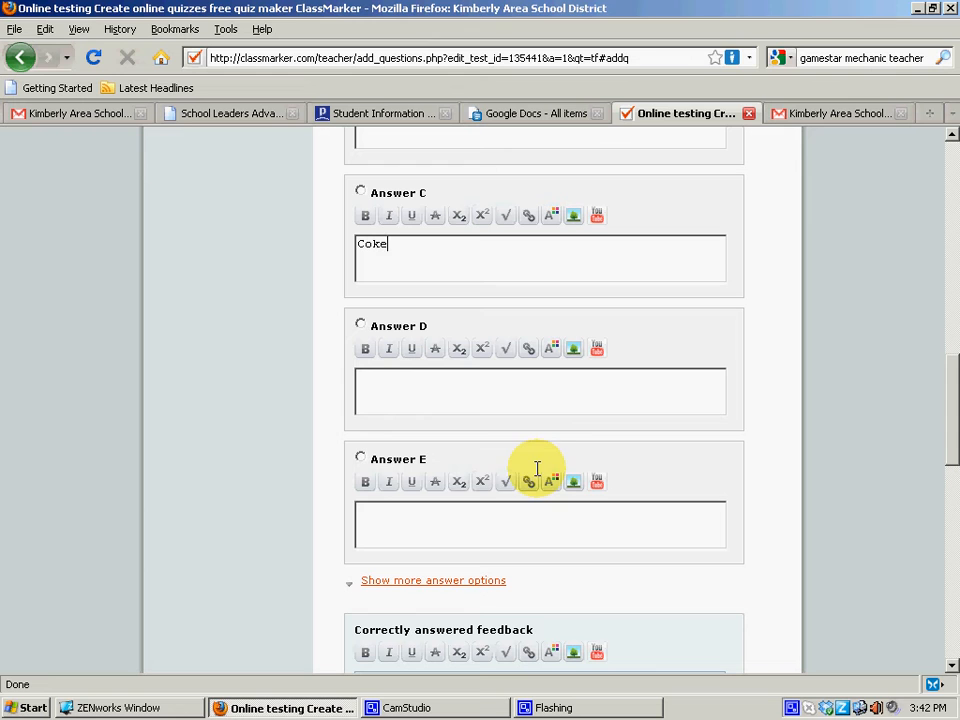
{"action": "left_click", "coordinate": [431, 585]}
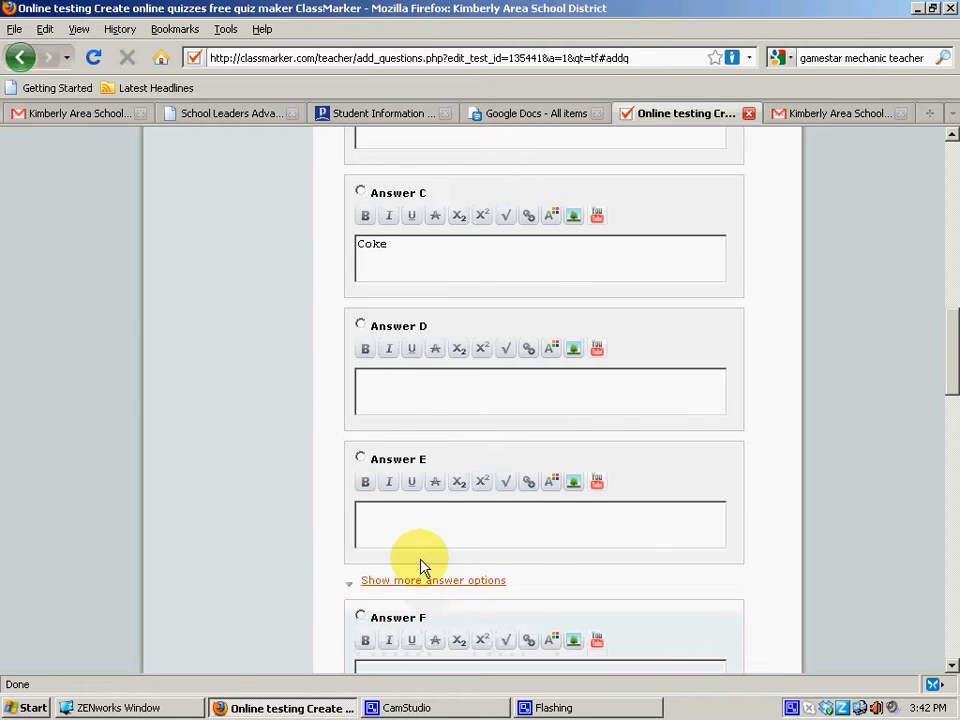
{"action": "scroll", "coordinate": [525, 536], "scroll_direction": "down", "scroll_amount": 2}
{"action": "scroll", "coordinate": [514, 534], "scroll_direction": "down", "scroll_amount": 3}
{"action": "scroll", "coordinate": [513, 531], "scroll_direction": "down", "scroll_amount": 2}
{"action": "scroll", "coordinate": [511, 531], "scroll_direction": "down", "scroll_amount": 2}
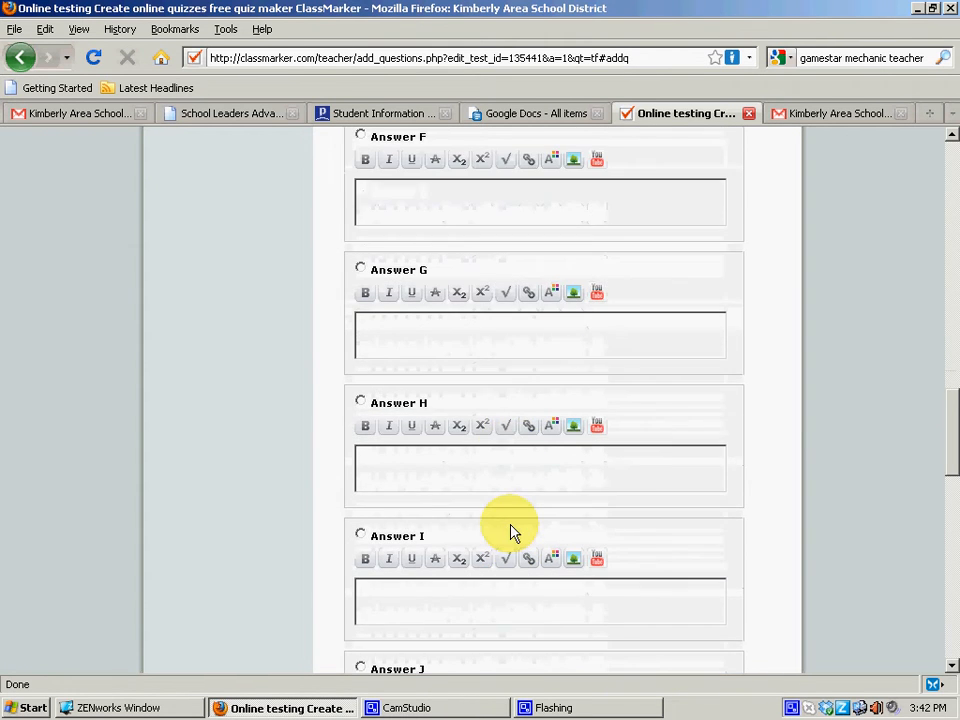
{"action": "scroll", "coordinate": [510, 531], "scroll_direction": "down", "scroll_amount": 2}
{"action": "scroll", "coordinate": [550, 580], "scroll_direction": "down", "scroll_amount": 2}
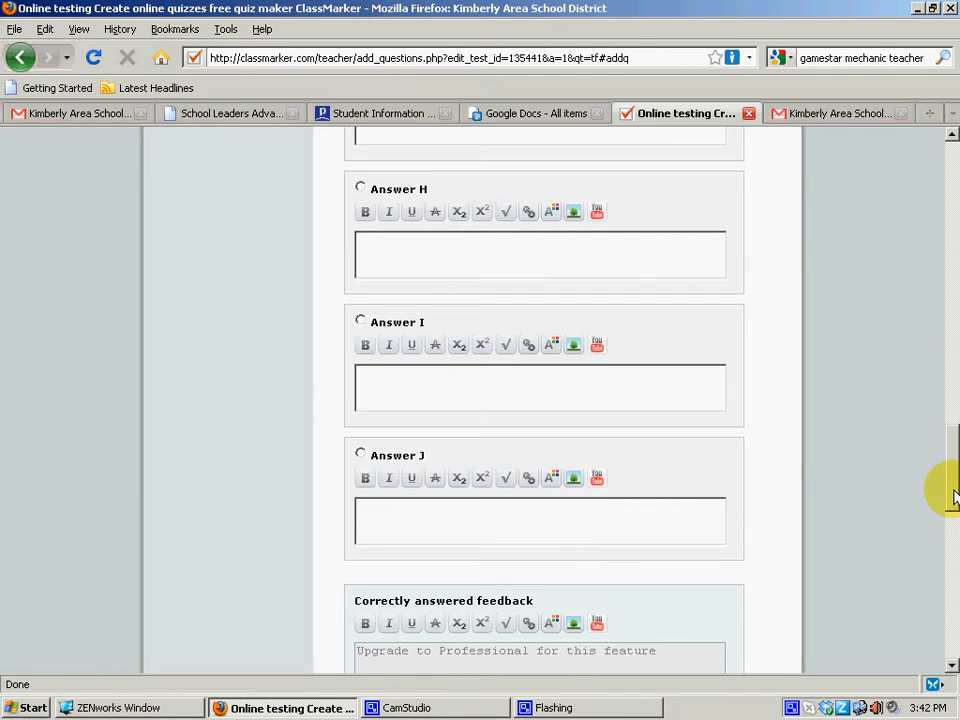
{"action": "mouse_move", "coordinate": [953, 497]}
{"action": "left_mouse_down"}
{"action": "mouse_move", "coordinate": [953, 268]}
{"action": "mouse_move", "coordinate": [956, 529]}
{"action": "mouse_move", "coordinate": [945, 579]}
{"action": "left_mouse_up"}
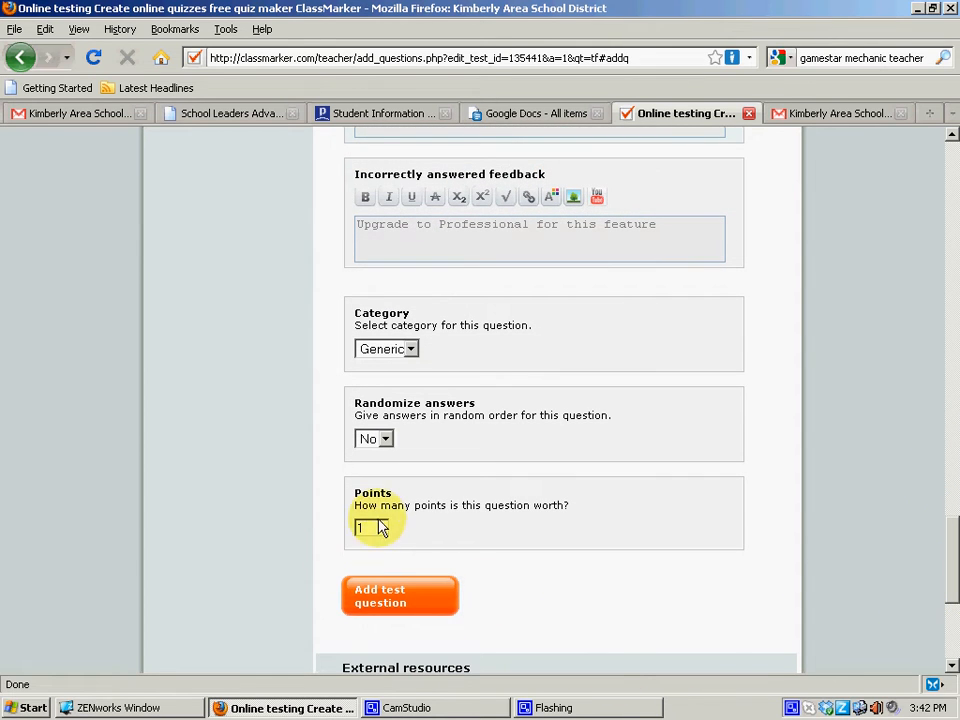
Step: Set the soda question's answers to randomize and save it to Example Test
{"action": "left_click_drag", "start_coordinate": [369, 527], "coordinate": [326, 536]}
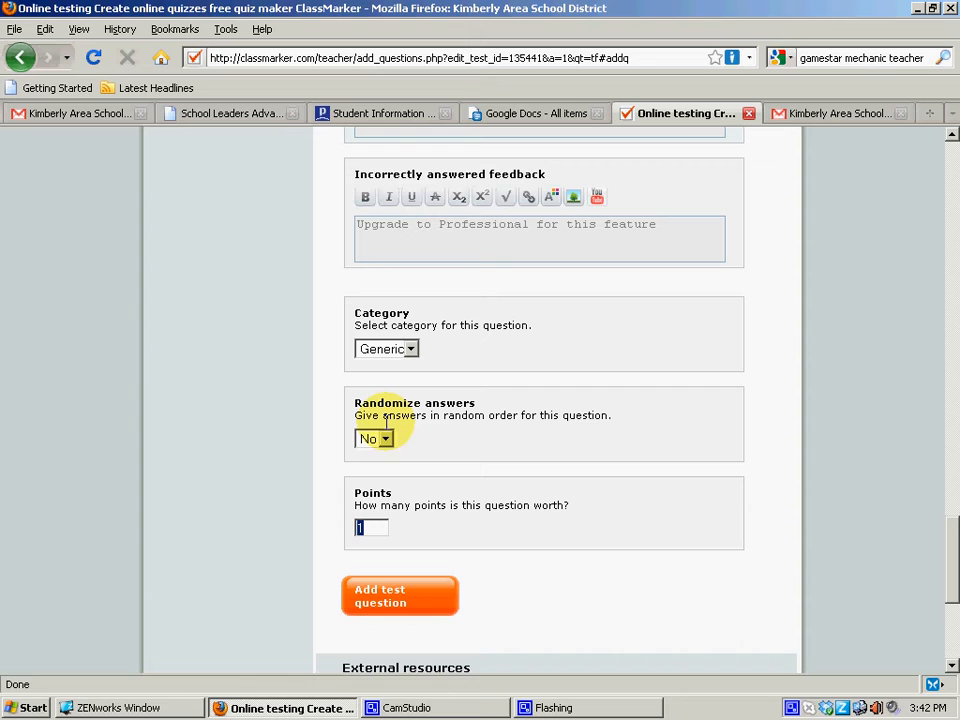
{"action": "left_click", "coordinate": [382, 441]}
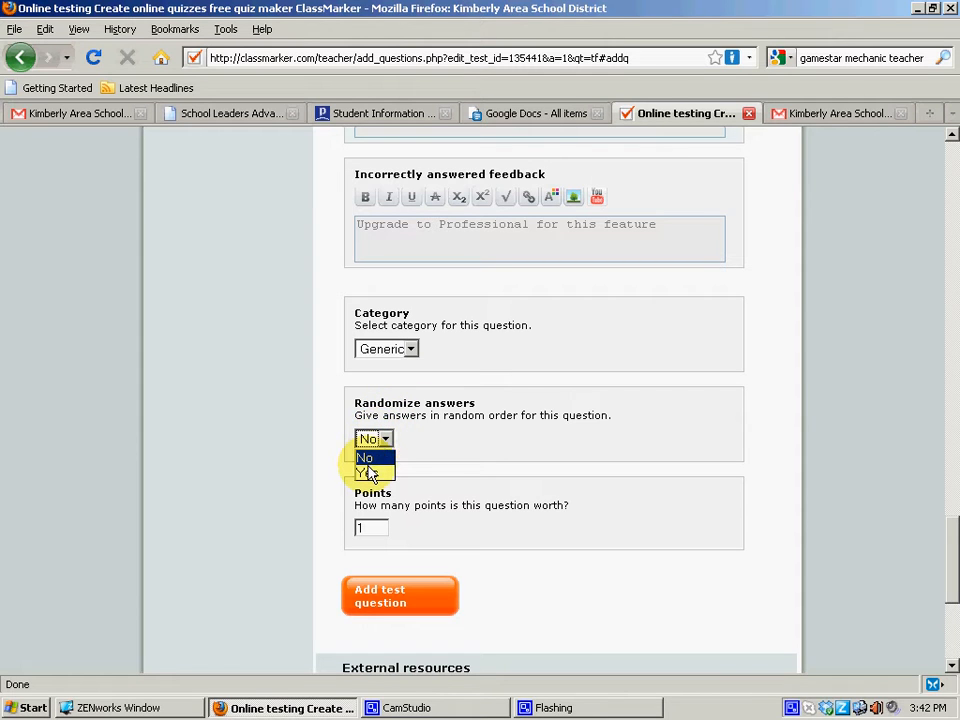
{"action": "left_click", "coordinate": [370, 474]}
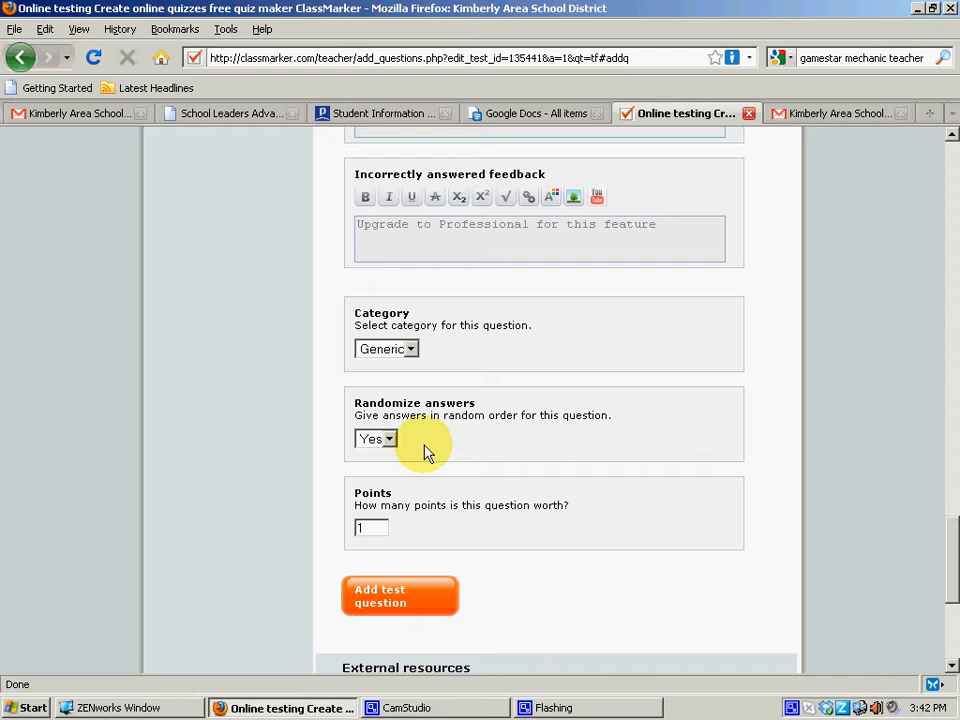
{"action": "mouse_move", "coordinate": [953, 546]}
{"action": "left_mouse_down"}
{"action": "mouse_move", "coordinate": [948, 238]}
{"action": "mouse_move", "coordinate": [938, 285]}
{"action": "mouse_move", "coordinate": [945, 594]}
{"action": "left_mouse_up"}
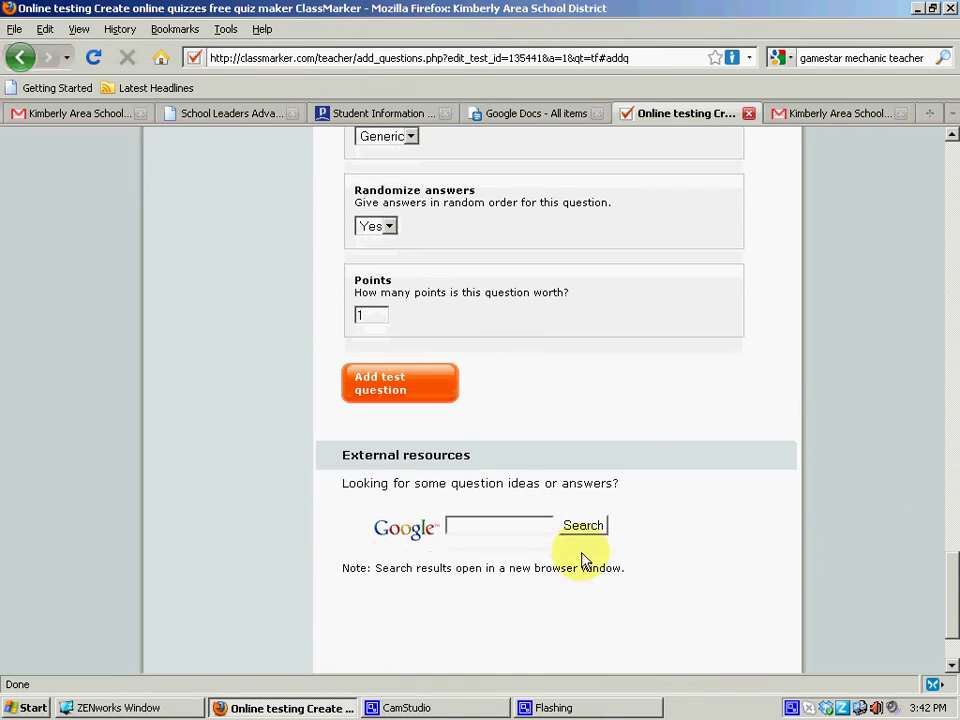
{"action": "left_click", "coordinate": [405, 392]}
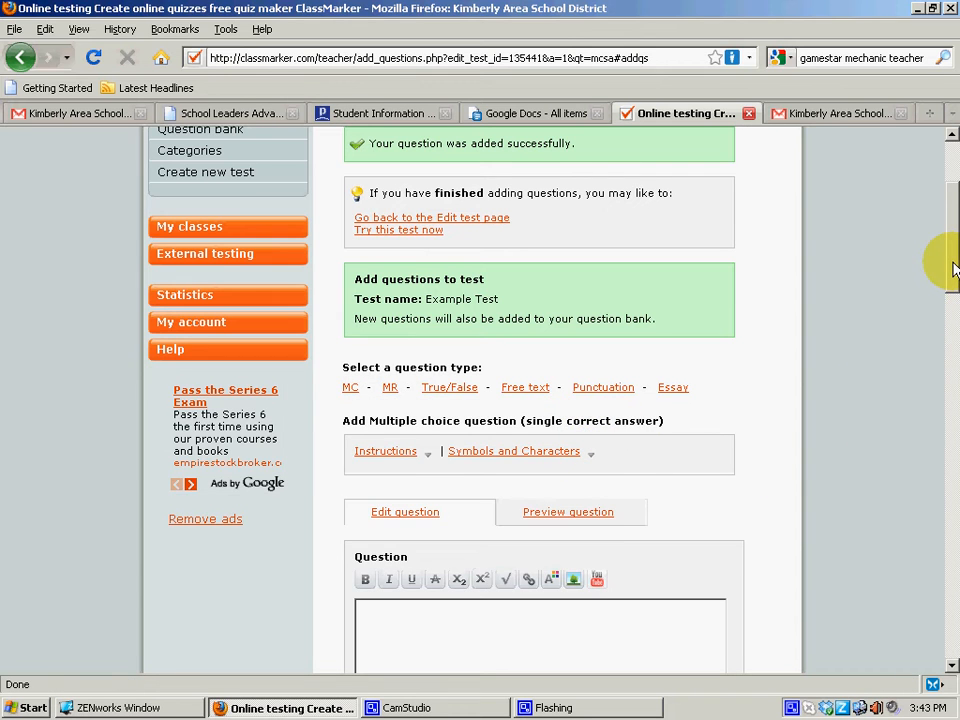
{"action": "mouse_move", "coordinate": [953, 268]}
{"action": "left_mouse_down"}
{"action": "mouse_move", "coordinate": [947, 236]}
{"action": "mouse_move", "coordinate": [949, 611]}
{"action": "mouse_move", "coordinate": [945, 242]}
{"action": "mouse_move", "coordinate": [930, 214]}
{"action": "left_mouse_up"}
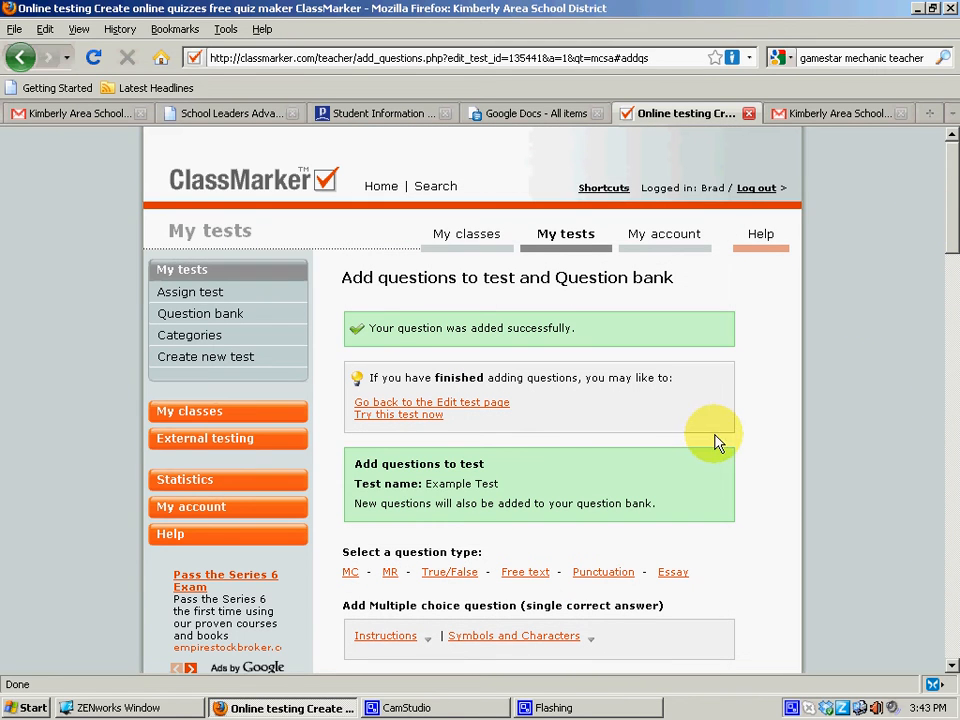
Step: Start a trial run of Example Test and answer 'a wasp' for the KHS mascot question
{"action": "left_click", "coordinate": [427, 416]}
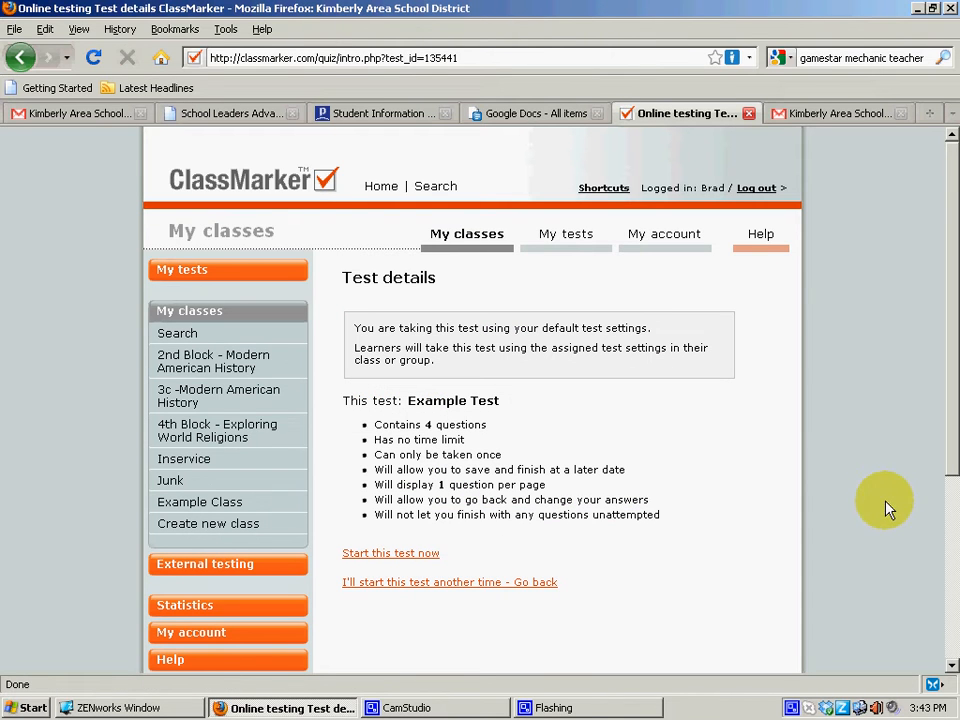
{"action": "left_click", "coordinate": [369, 556]}
{"action": "left_click", "coordinate": [370, 421]}
{"action": "type", "text": "a wasp"}
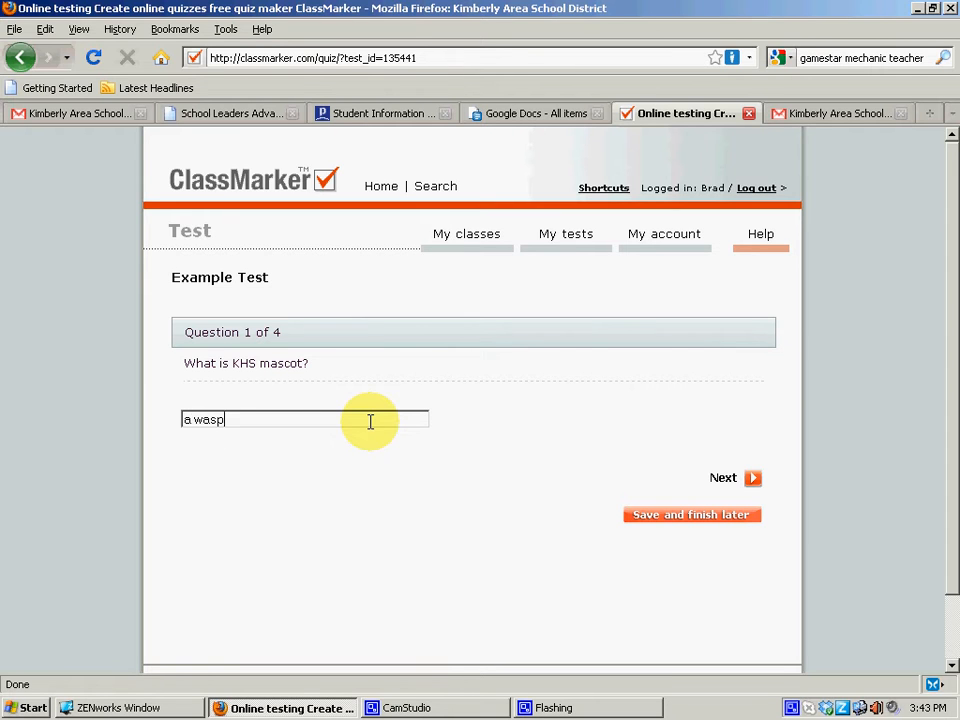
Step: Answer Mountain Dew, True and 'Not now.' for the essay, then submit the test for grading
{"action": "left_click", "coordinate": [748, 482]}
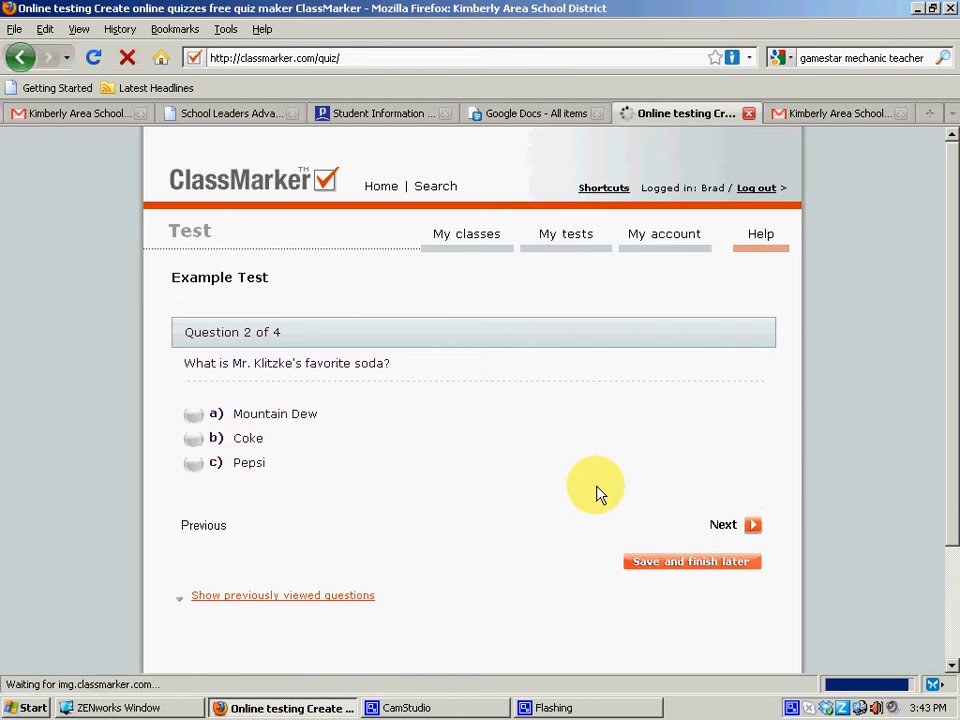
{"action": "left_click", "coordinate": [195, 414]}
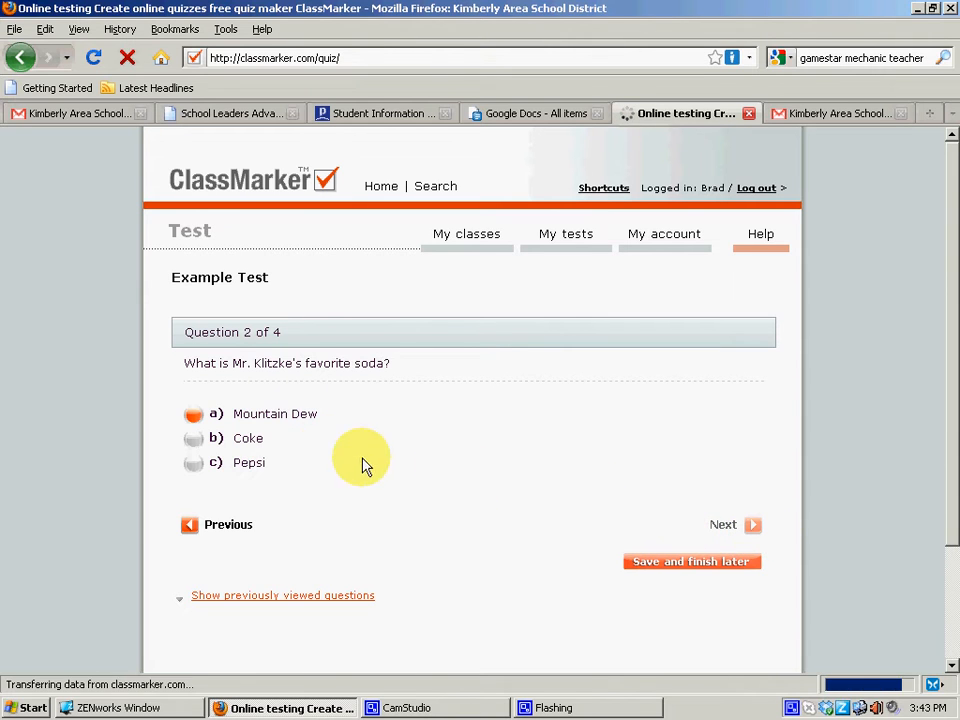
{"action": "left_click", "coordinate": [195, 413]}
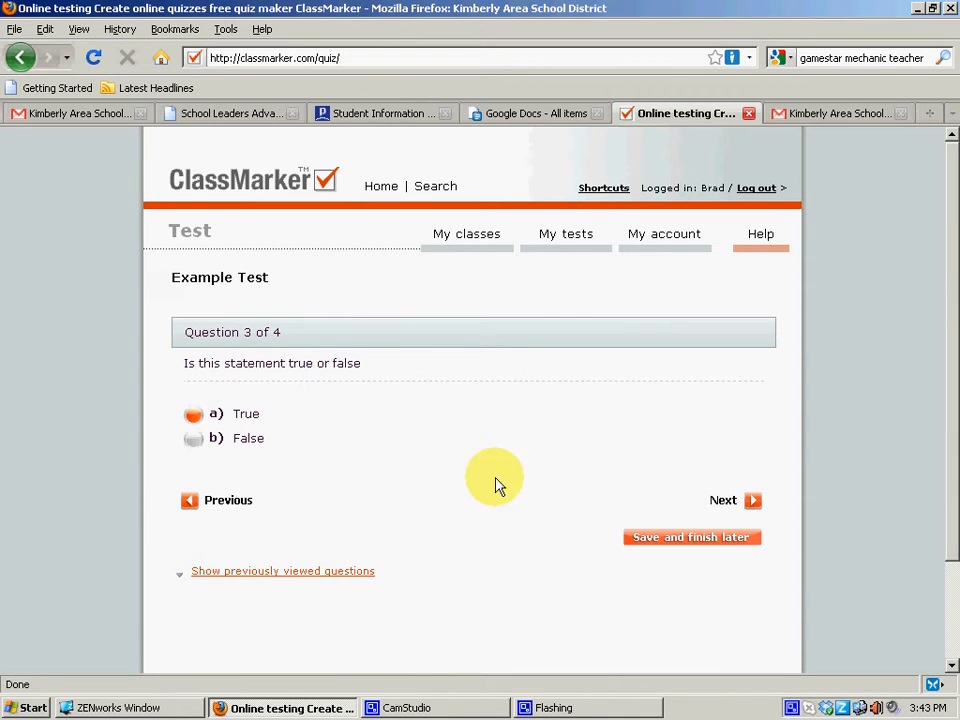
{"action": "left_click", "coordinate": [722, 500]}
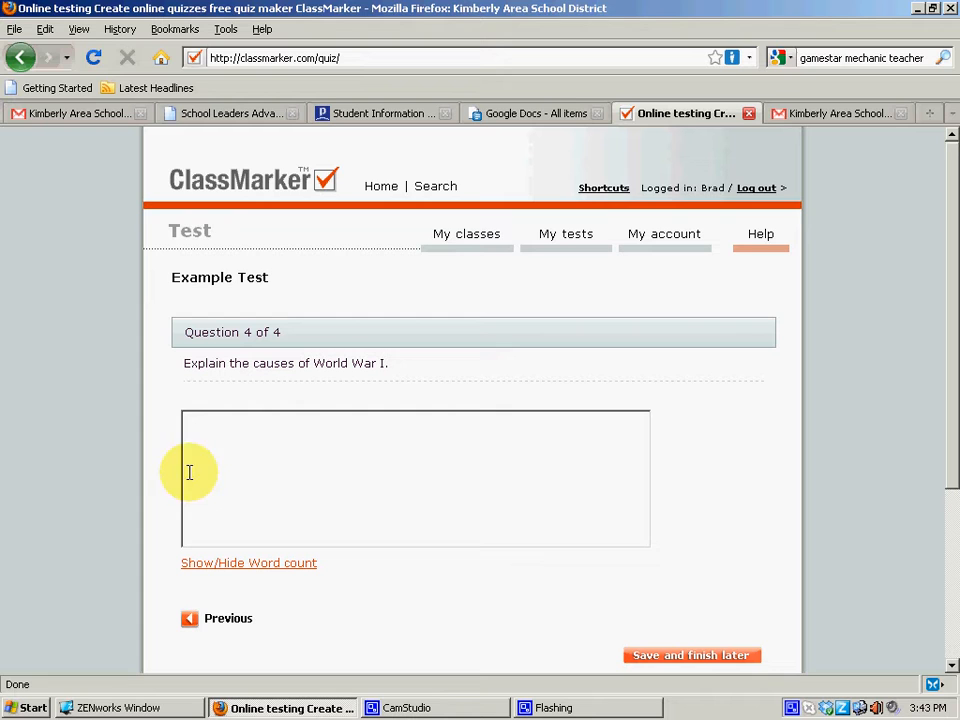
{"action": "left_click", "coordinate": [371, 494]}
{"action": "type", "text": "Not now."}
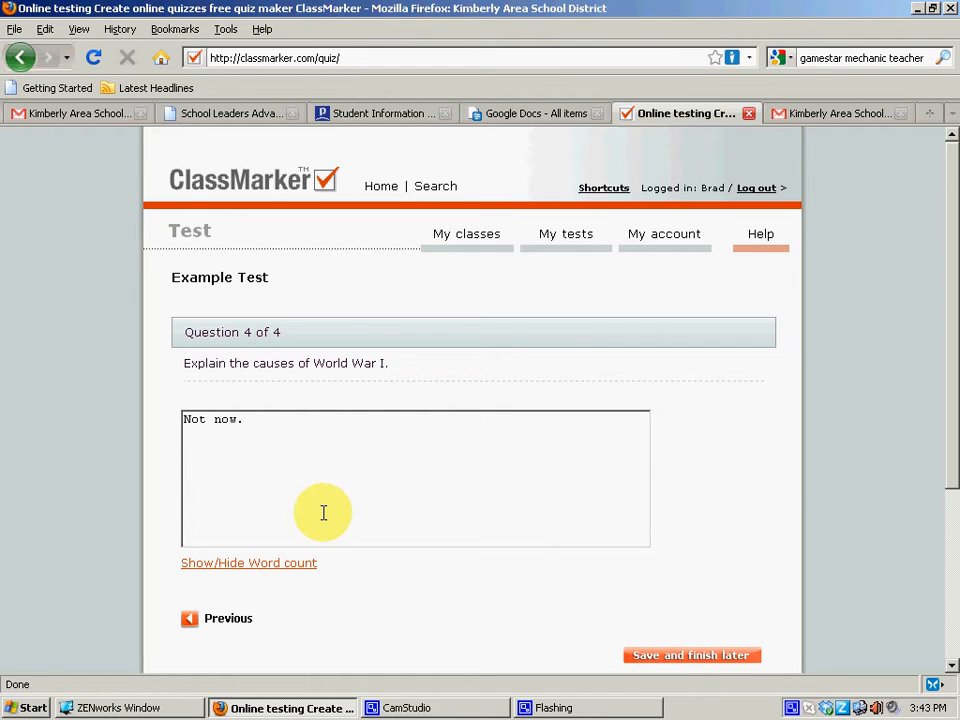
{"action": "scroll", "coordinate": [446, 523], "scroll_direction": "down", "scroll_amount": 2}
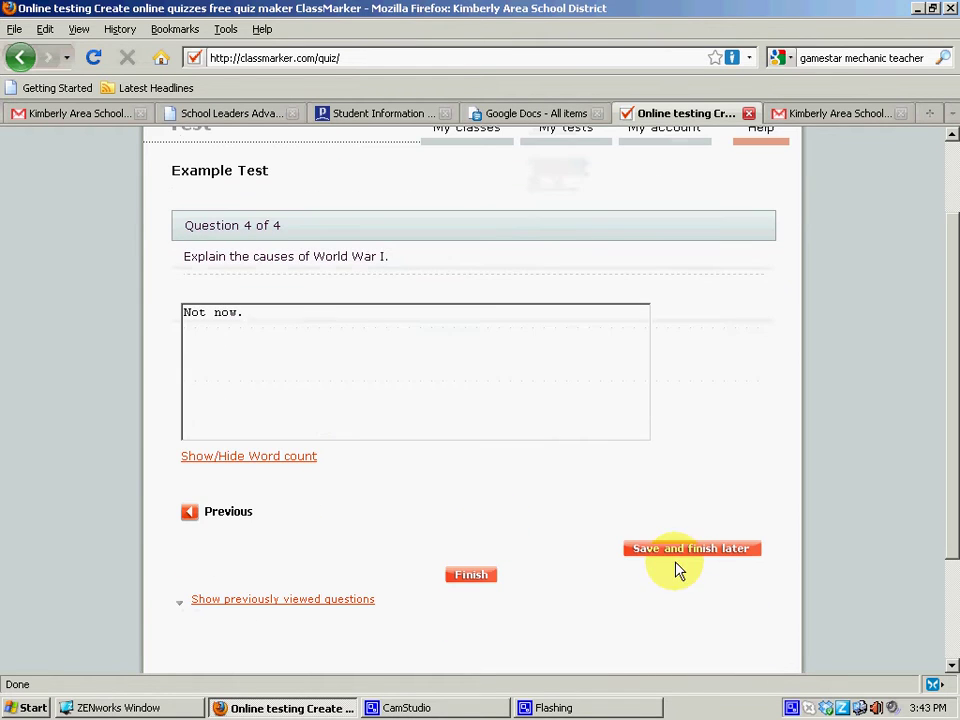
{"action": "left_click", "coordinate": [478, 578]}
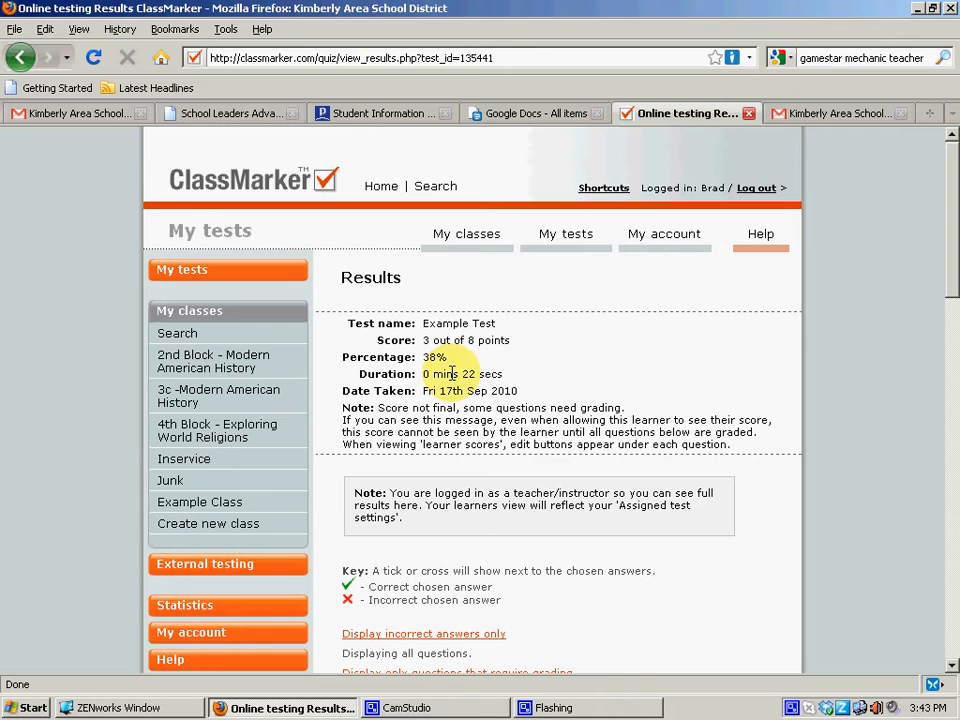
{"action": "left_click_drag", "start_coordinate": [436, 493], "coordinate": [540, 525]}
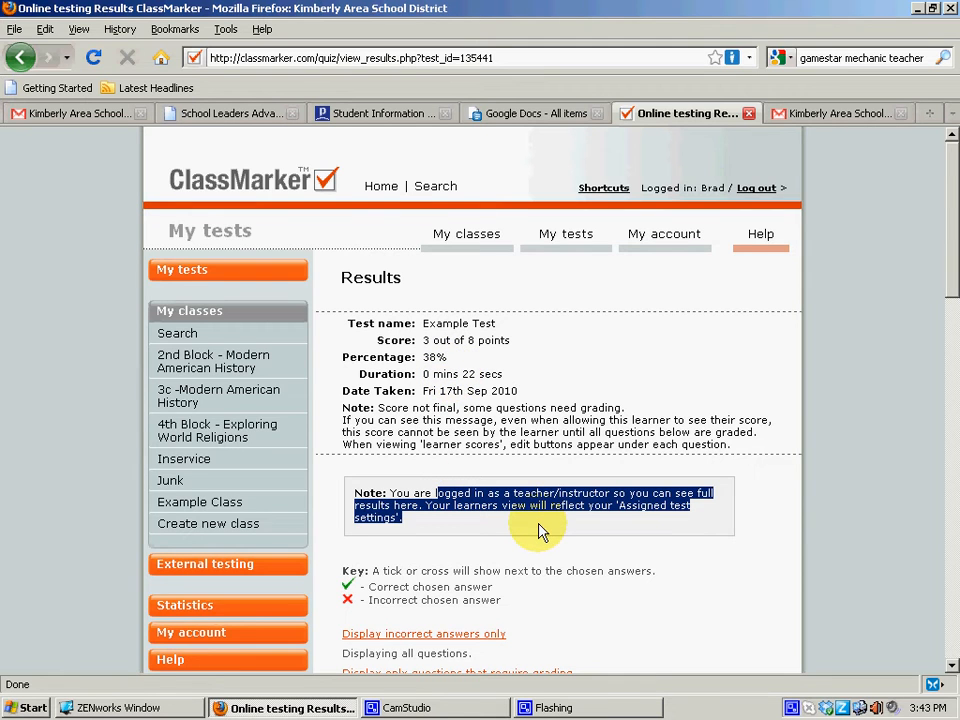
{"action": "scroll", "coordinate": [540, 530], "scroll_direction": "down", "scroll_amount": 2}
{"action": "scroll", "coordinate": [542, 546], "scroll_direction": "down", "scroll_amount": 3}
{"action": "scroll", "coordinate": [591, 536], "scroll_direction": "down", "scroll_amount": 2}
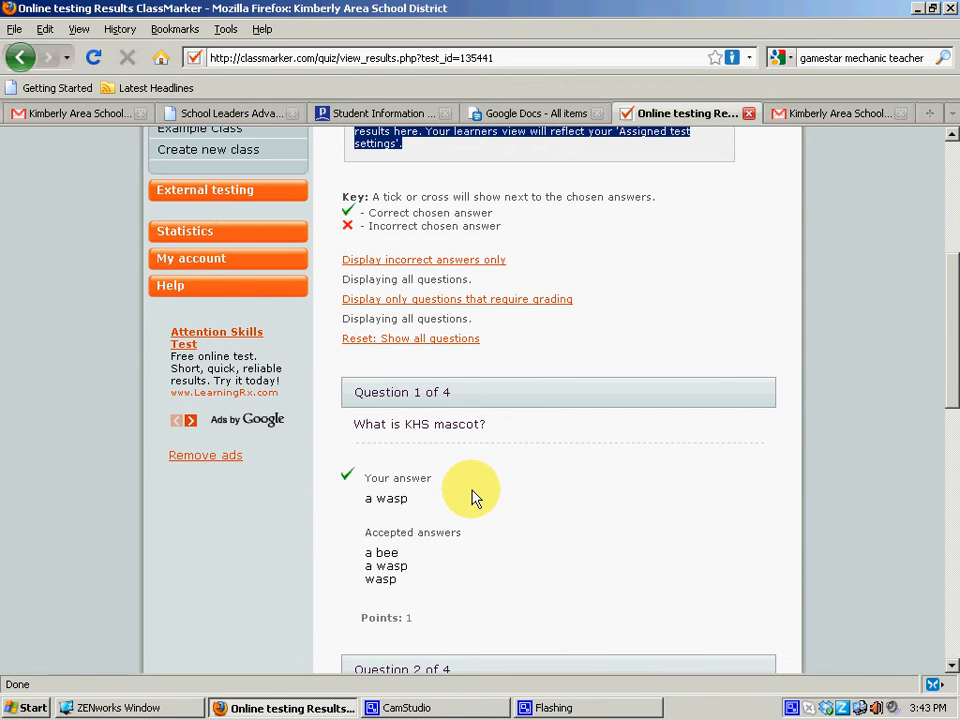
{"action": "scroll", "coordinate": [475, 498], "scroll_direction": "down", "scroll_amount": 2}
{"action": "scroll", "coordinate": [435, 501], "scroll_direction": "down", "scroll_amount": 1}
{"action": "scroll", "coordinate": [385, 392], "scroll_direction": "down", "scroll_amount": 3}
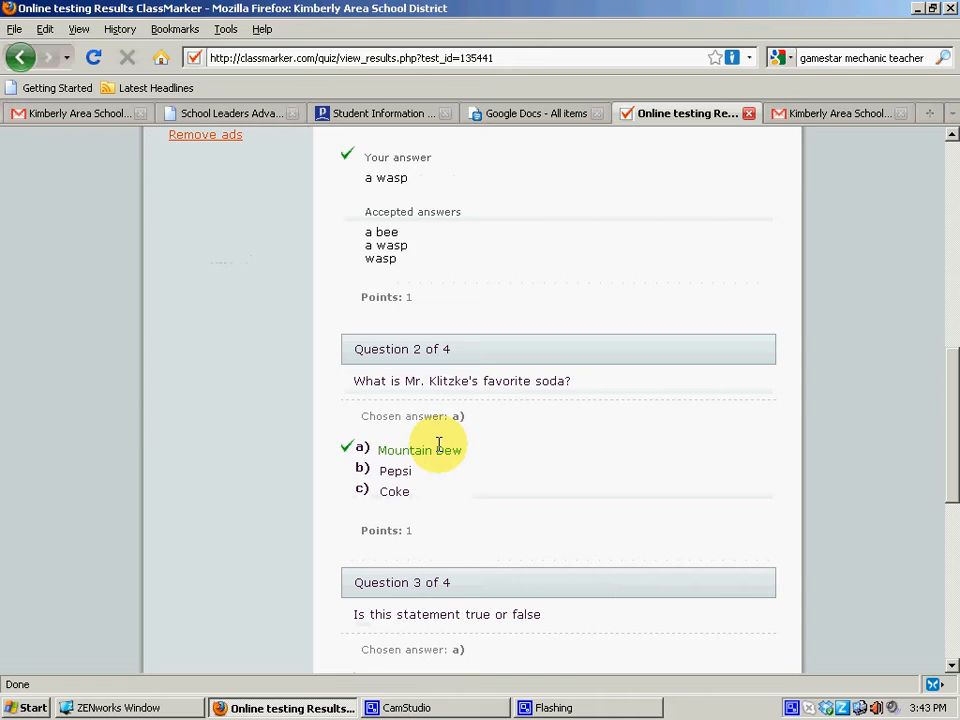
{"action": "scroll", "coordinate": [437, 476], "scroll_direction": "down", "scroll_amount": 4}
{"action": "scroll", "coordinate": [425, 490], "scroll_direction": "down", "scroll_amount": 3}
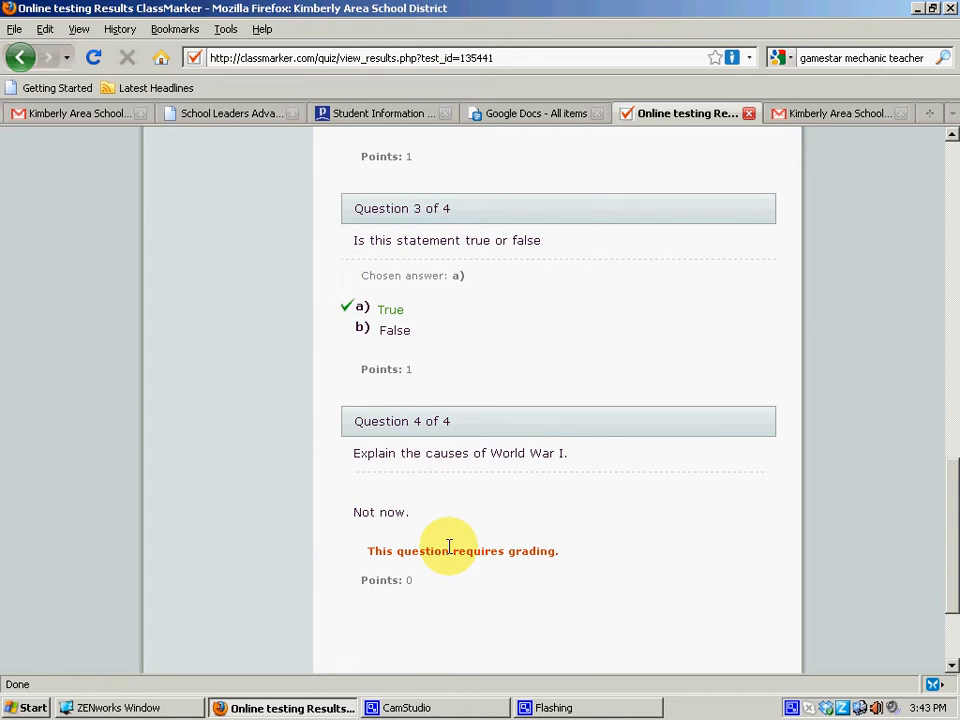
{"action": "scroll", "coordinate": [449, 545], "scroll_direction": "down", "scroll_amount": 2}
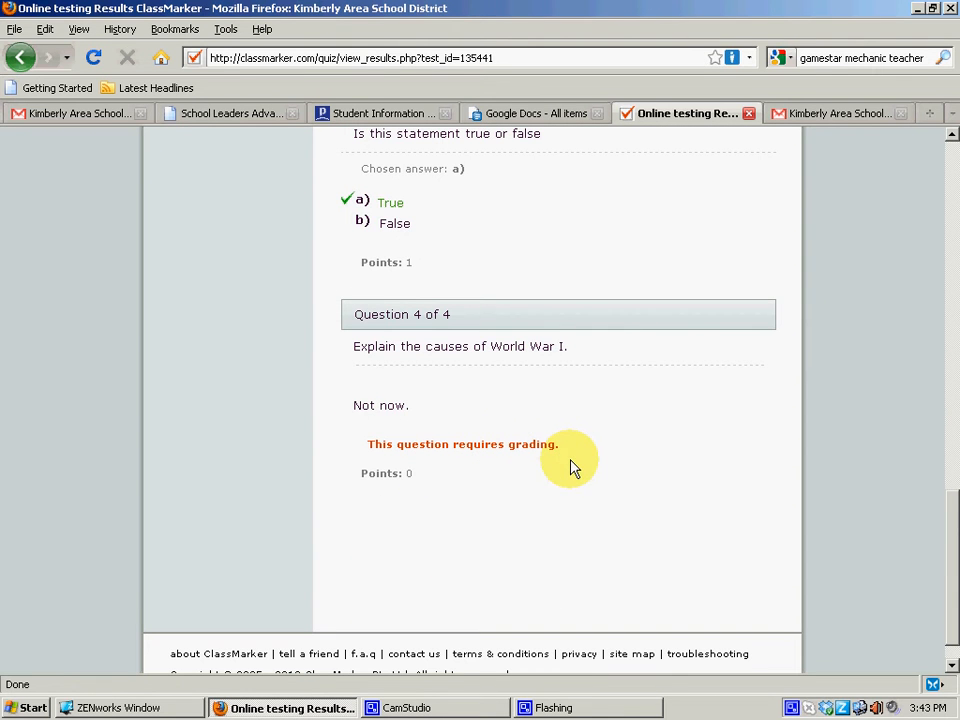
{"action": "left_click_drag", "start_coordinate": [953, 546], "coordinate": [952, 230]}
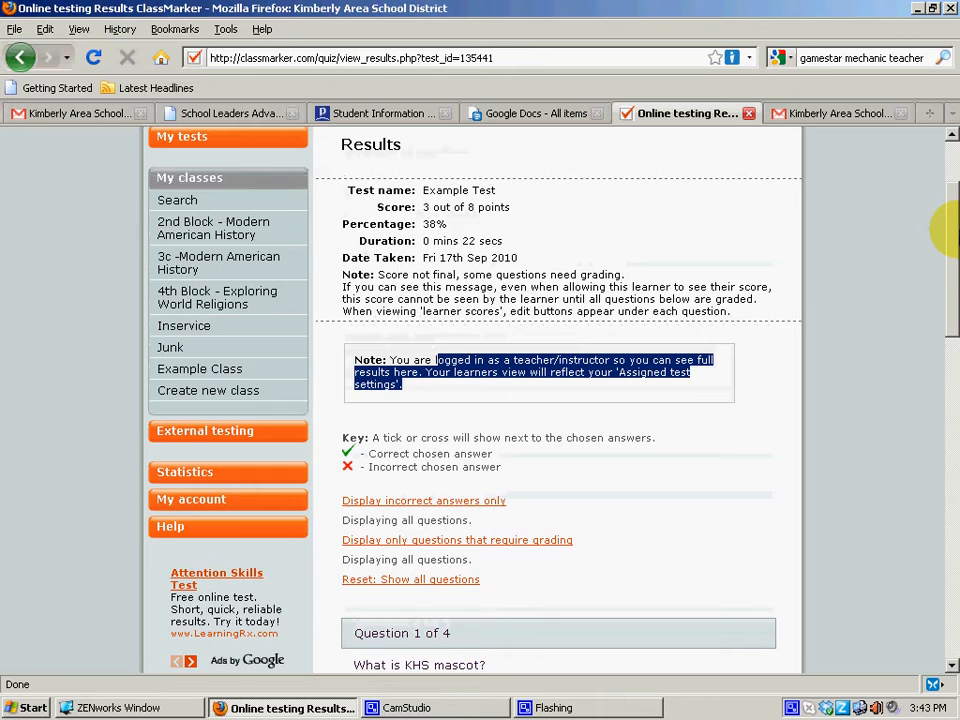
{"action": "scroll", "coordinate": [860, 300], "scroll_direction": "up", "scroll_amount": 3}
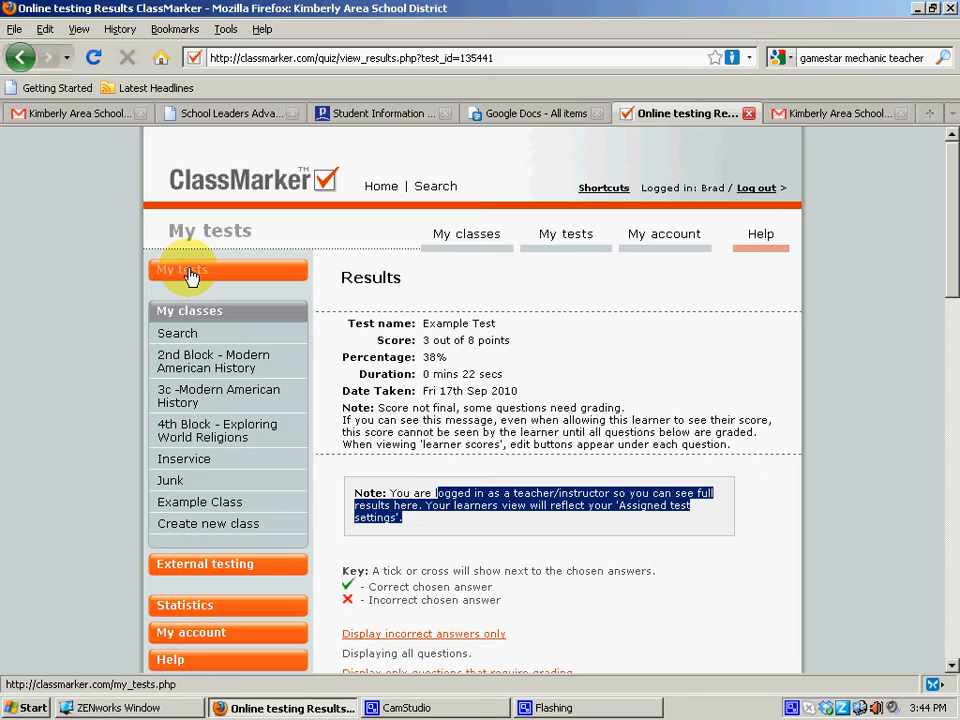
Step: From My tests, bring up the 1920s test's Edit page and reveal its test options
{"action": "left_click", "coordinate": [191, 277]}
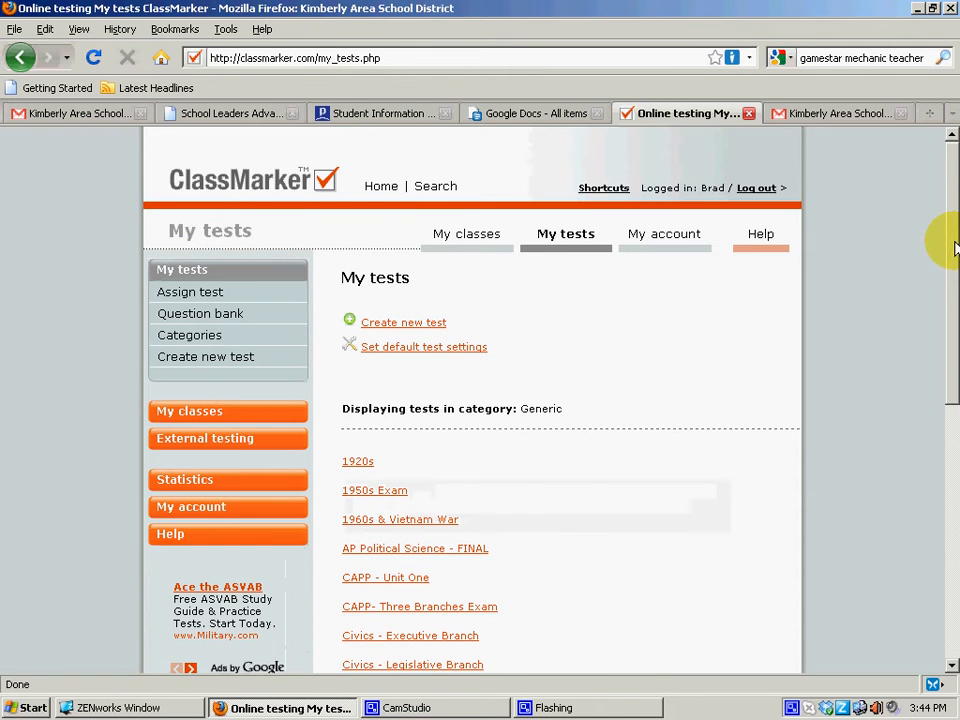
{"action": "left_click_drag", "start_coordinate": [955, 228], "coordinate": [943, 354]}
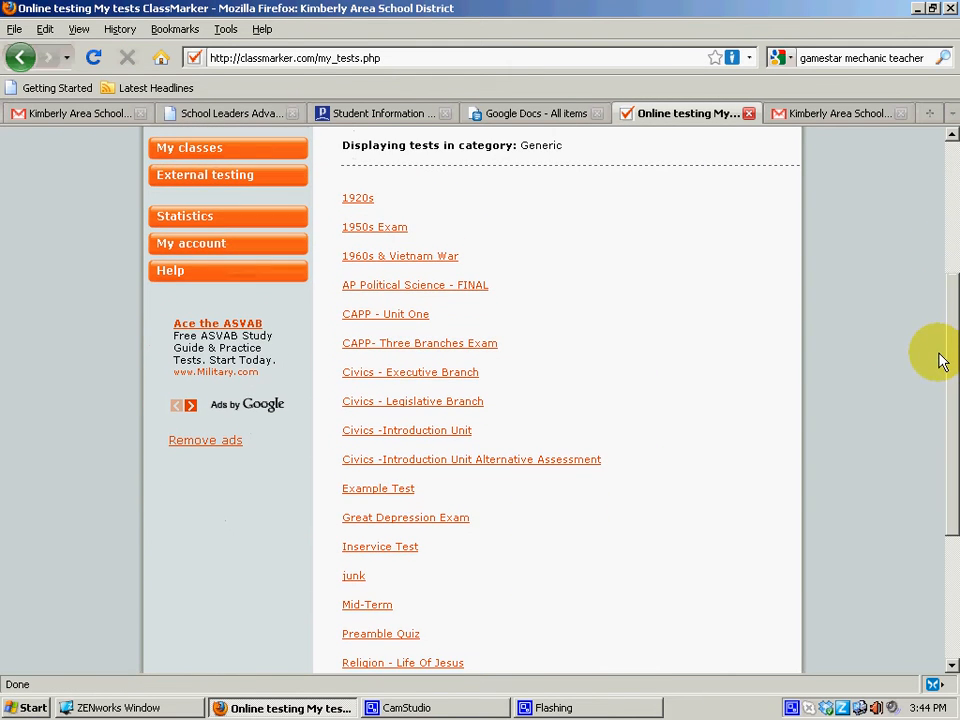
{"action": "scroll", "coordinate": [381, 390], "scroll_direction": "down", "scroll_amount": 3}
{"action": "scroll", "coordinate": [381, 390], "scroll_direction": "up", "scroll_amount": 2}
{"action": "scroll", "coordinate": [381, 390], "scroll_direction": "up", "scroll_amount": 1}
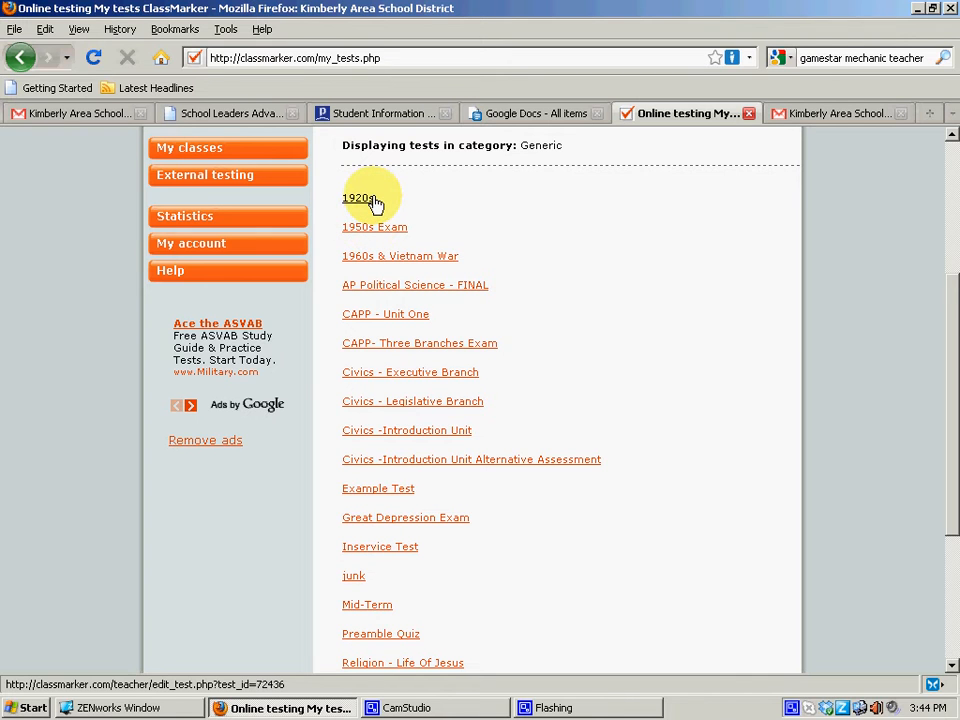
{"action": "left_click", "coordinate": [362, 200]}
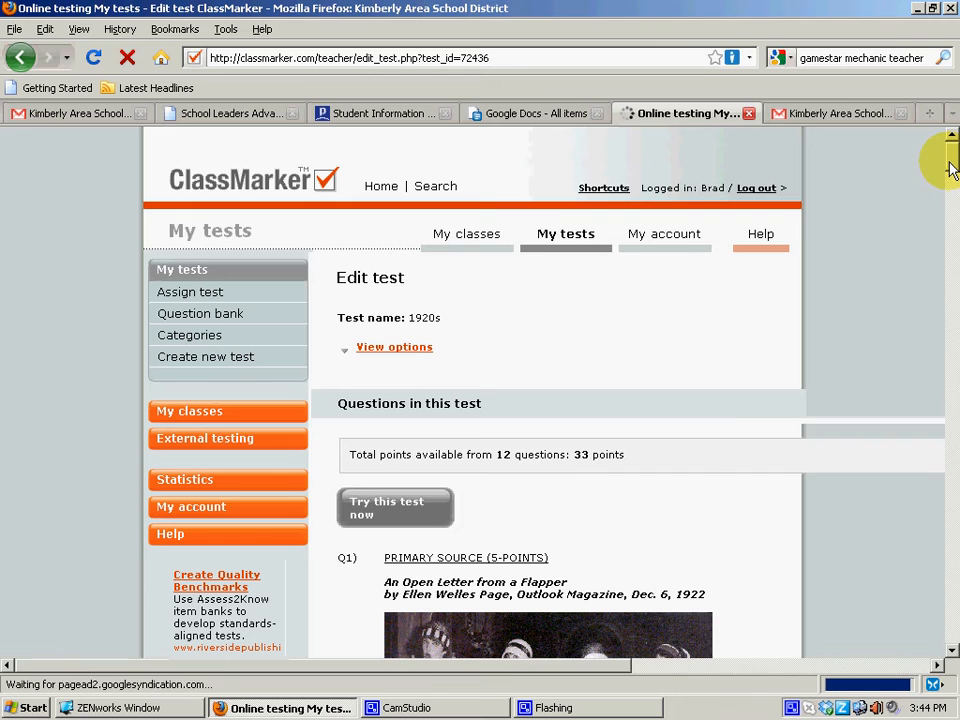
{"action": "left_click", "coordinate": [395, 347]}
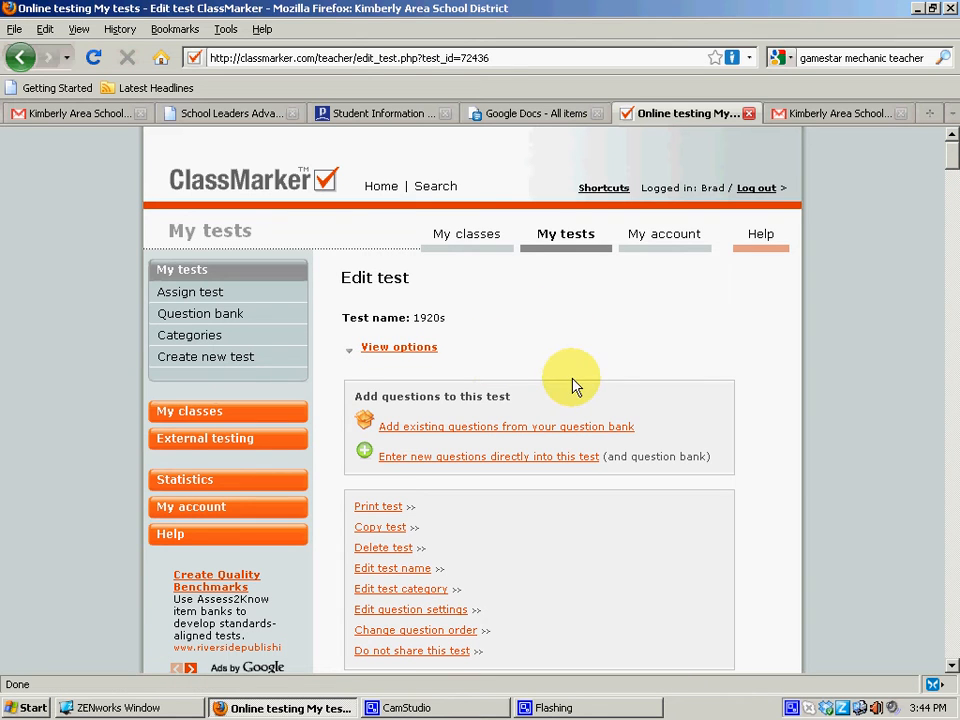
{"action": "scroll", "coordinate": [700, 412], "scroll_direction": "down", "scroll_amount": 1}
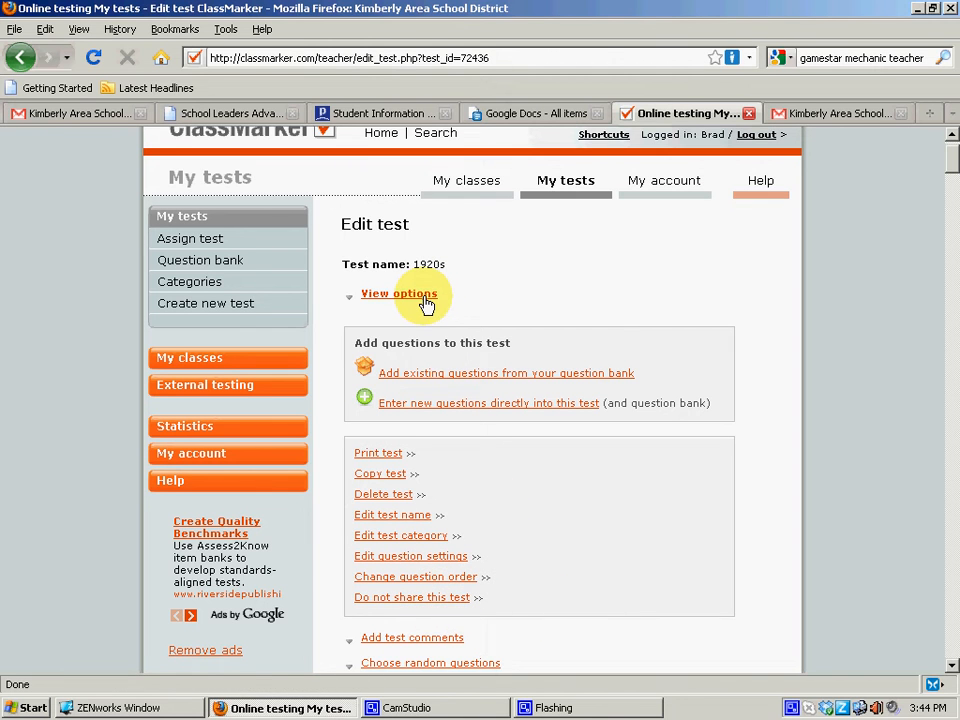
Step: Go back to My tests and scroll the Generic test list down to World War I EXAM
{"action": "left_click", "coordinate": [238, 220]}
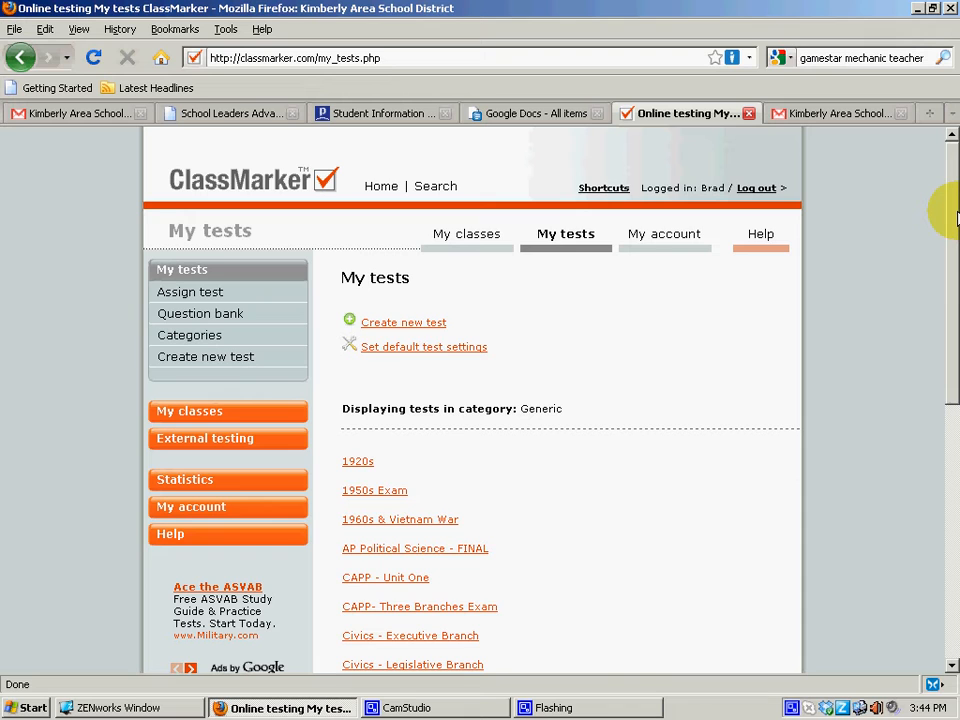
{"action": "scroll", "coordinate": [953, 203], "scroll_direction": "down", "scroll_amount": 1}
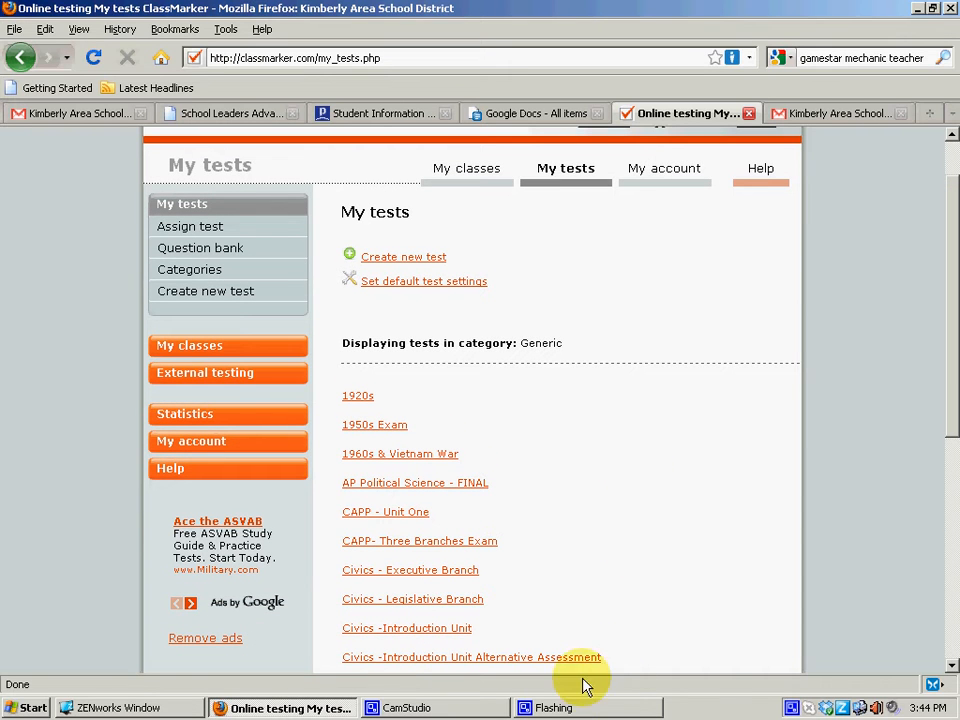
{"action": "left_click", "coordinate": [493, 710]}
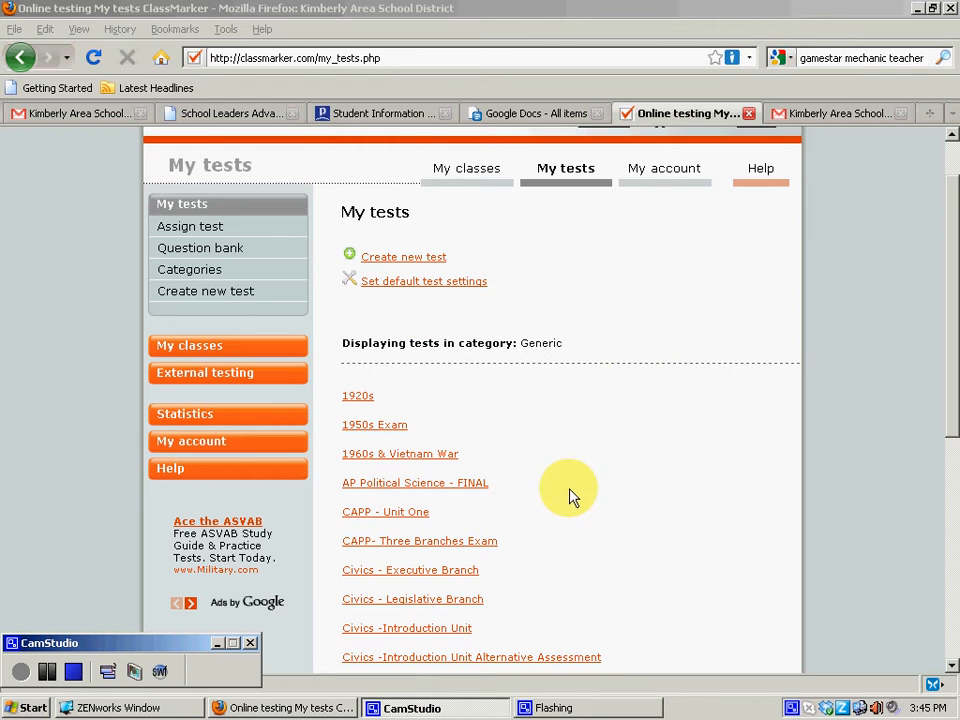
{"action": "scroll", "coordinate": [579, 497], "scroll_direction": "down", "scroll_amount": 3}
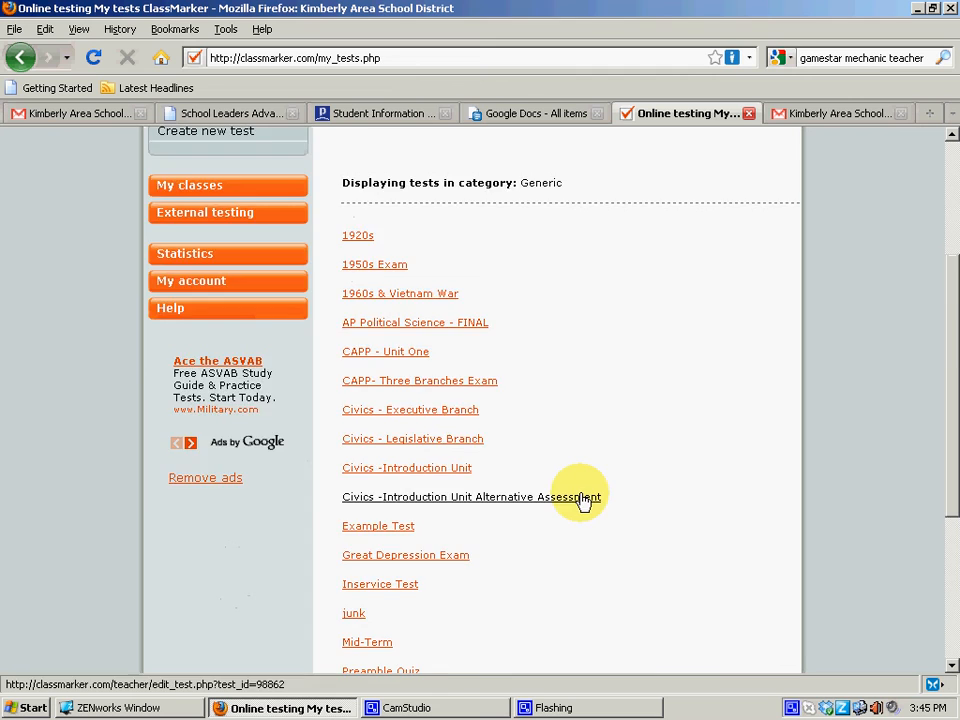
{"action": "scroll", "coordinate": [579, 504], "scroll_direction": "down", "scroll_amount": 4}
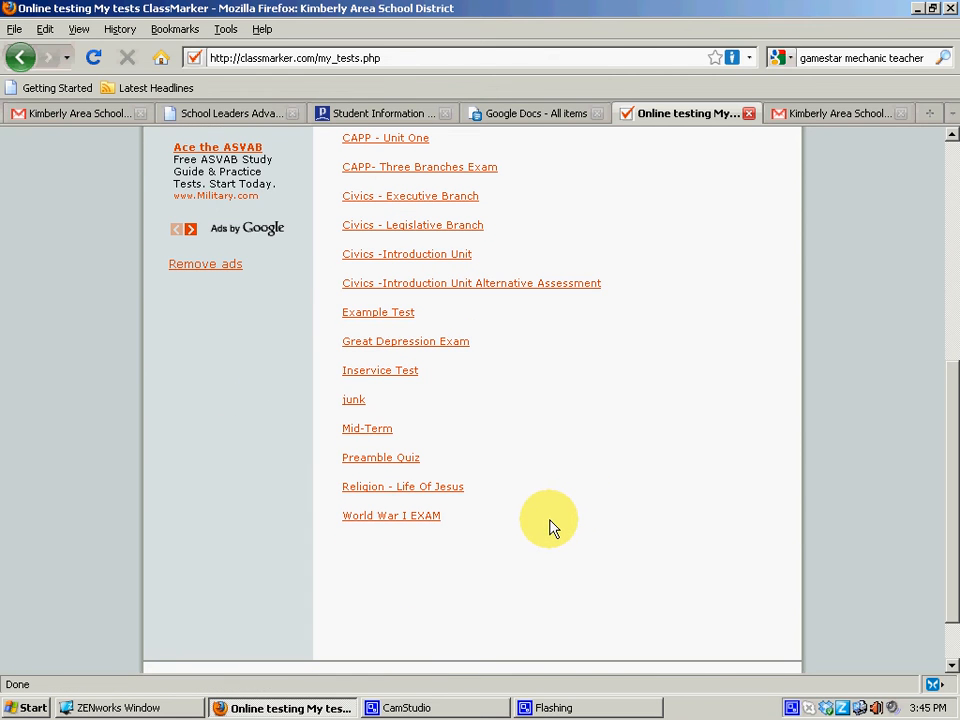
Step: From Example Test, start Assign tests for Example Class and locate Example Test in its list
{"action": "left_click", "coordinate": [376, 313]}
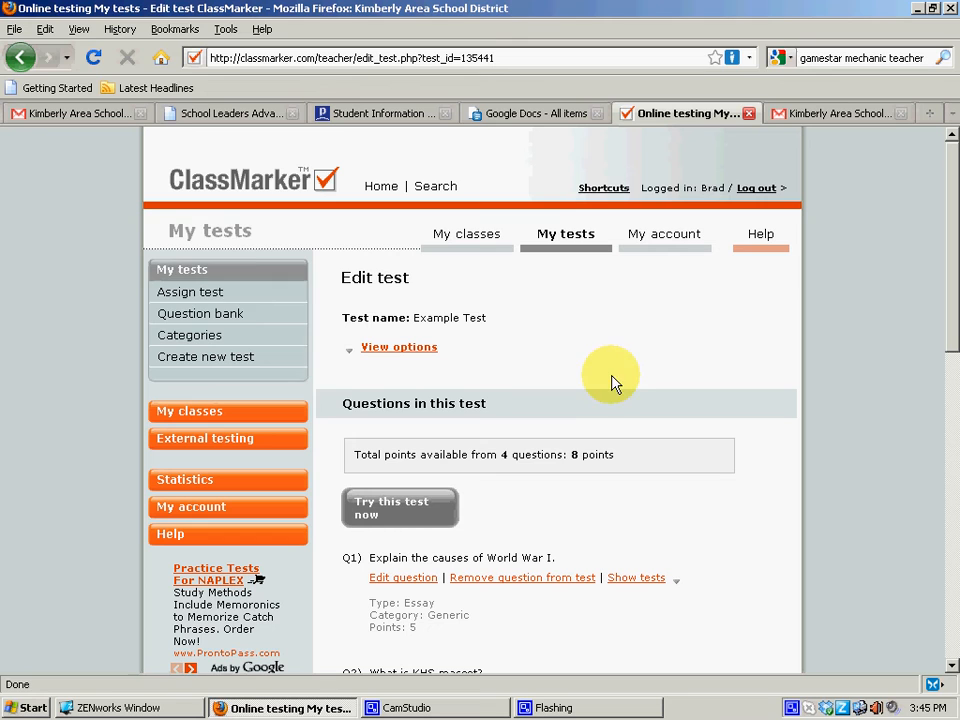
{"action": "left_click", "coordinate": [208, 298]}
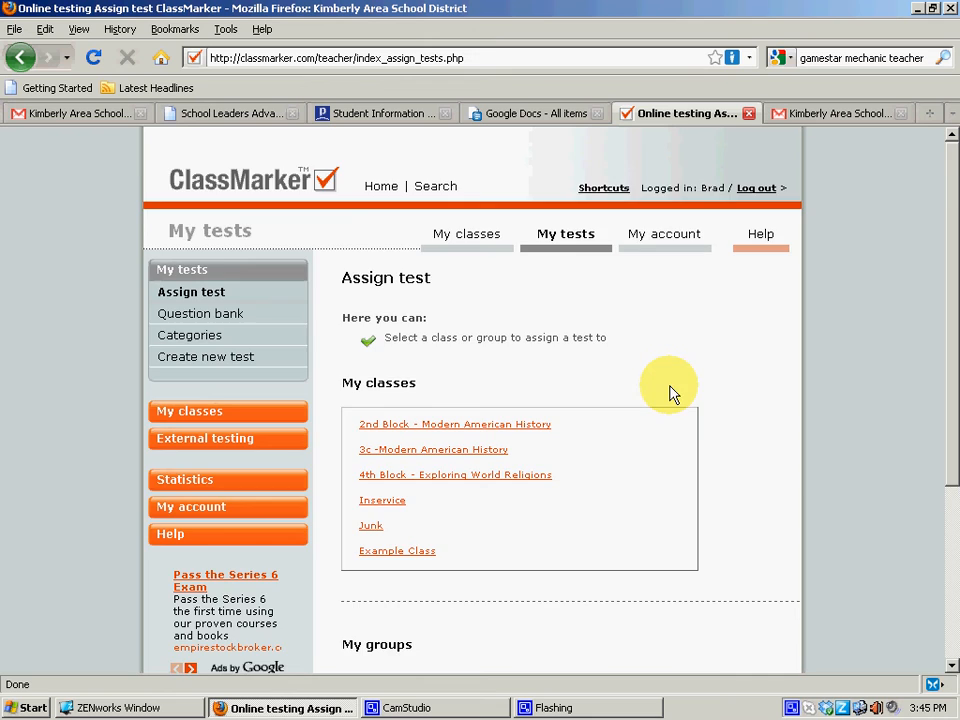
{"action": "scroll", "coordinate": [670, 395], "scroll_direction": "down", "scroll_amount": 2}
{"action": "left_click", "coordinate": [416, 445]}
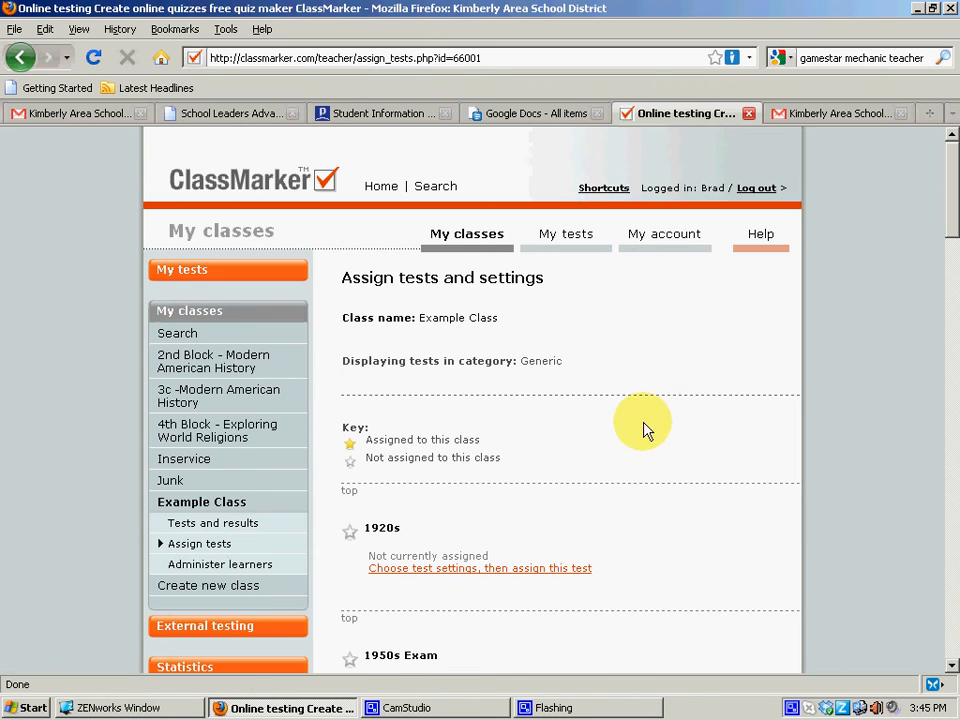
{"action": "scroll", "coordinate": [407, 436], "scroll_direction": "down", "scroll_amount": 3}
{"action": "scroll", "coordinate": [386, 370], "scroll_direction": "down", "scroll_amount": 4}
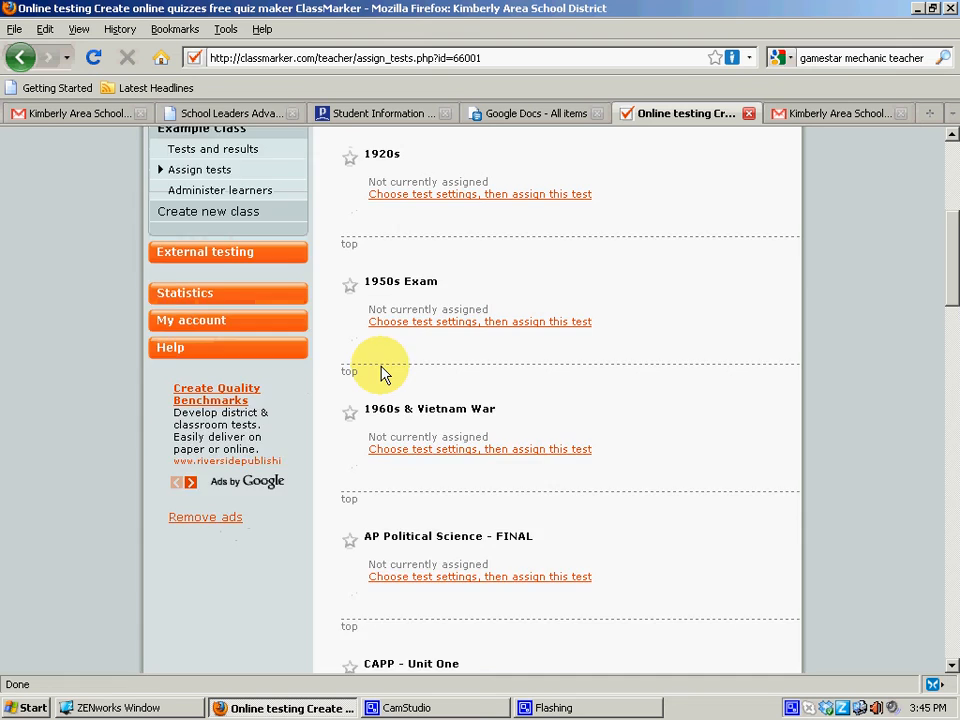
{"action": "scroll", "coordinate": [381, 373], "scroll_direction": "down", "scroll_amount": 2}
{"action": "scroll", "coordinate": [378, 377], "scroll_direction": "down", "scroll_amount": 3}
{"action": "scroll", "coordinate": [385, 381], "scroll_direction": "down", "scroll_amount": 7}
{"action": "scroll", "coordinate": [392, 381], "scroll_direction": "down", "scroll_amount": 1}
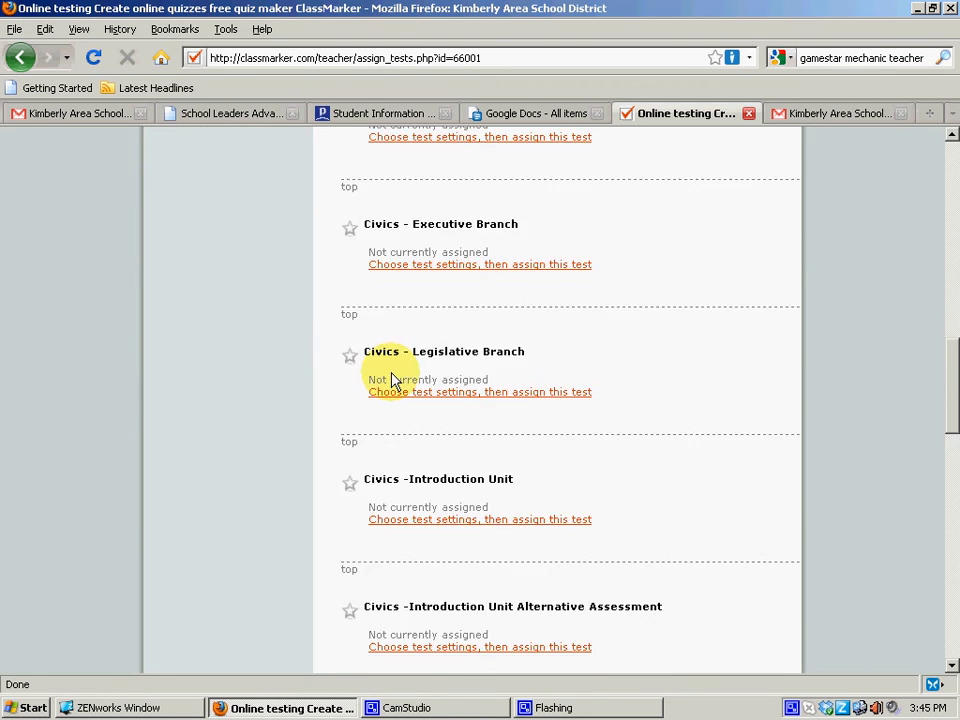
{"action": "scroll", "coordinate": [397, 381], "scroll_direction": "down", "scroll_amount": 3}
{"action": "scroll", "coordinate": [398, 385], "scroll_direction": "down", "scroll_amount": 3}
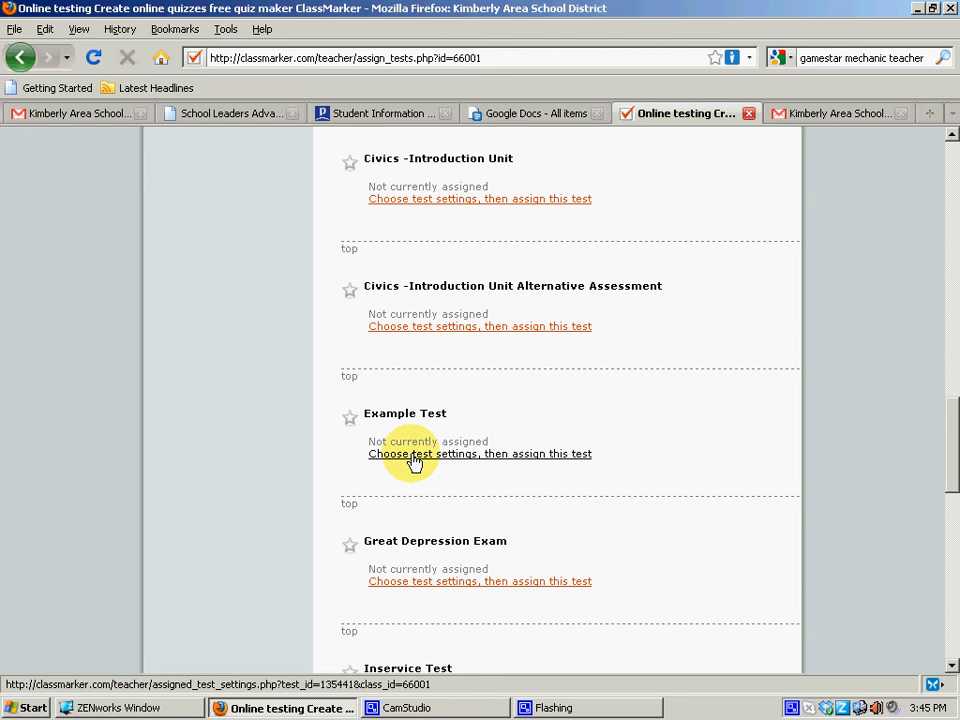
Step: Set Example Test for Example Class: show score, chosen and correct answers; random order On
{"action": "left_click", "coordinate": [414, 462]}
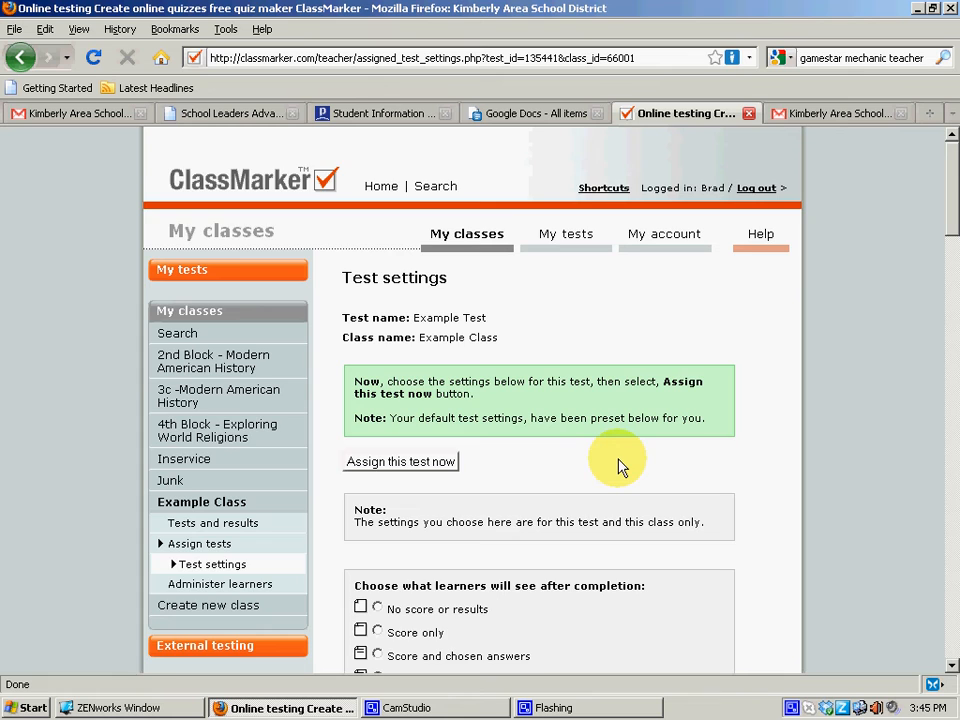
{"action": "scroll", "coordinate": [615, 467], "scroll_direction": "down", "scroll_amount": 2}
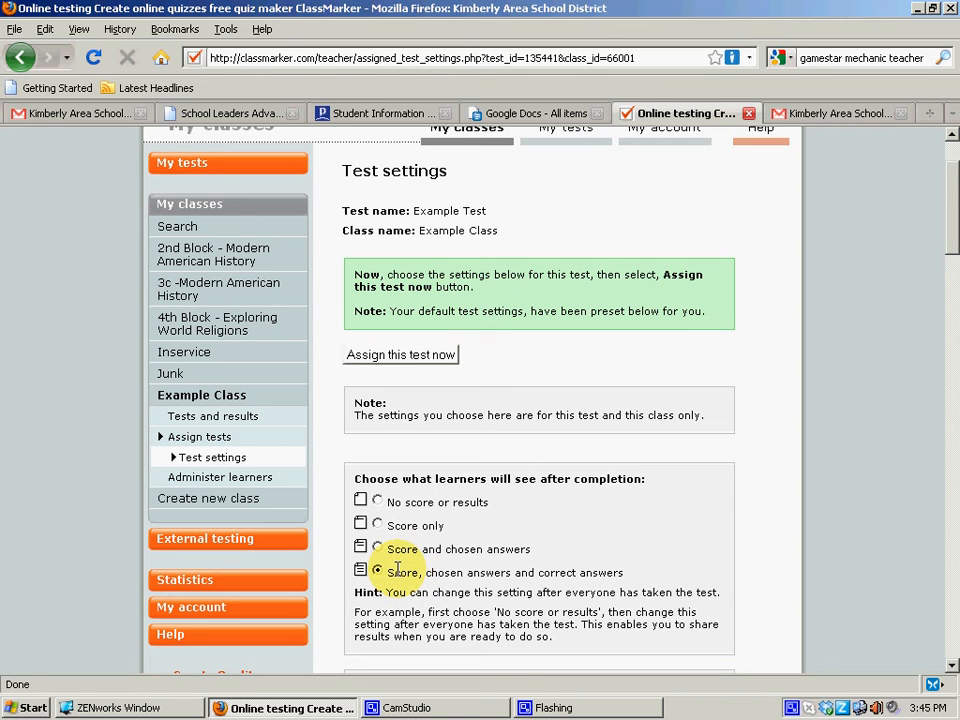
{"action": "left_click", "coordinate": [378, 524]}
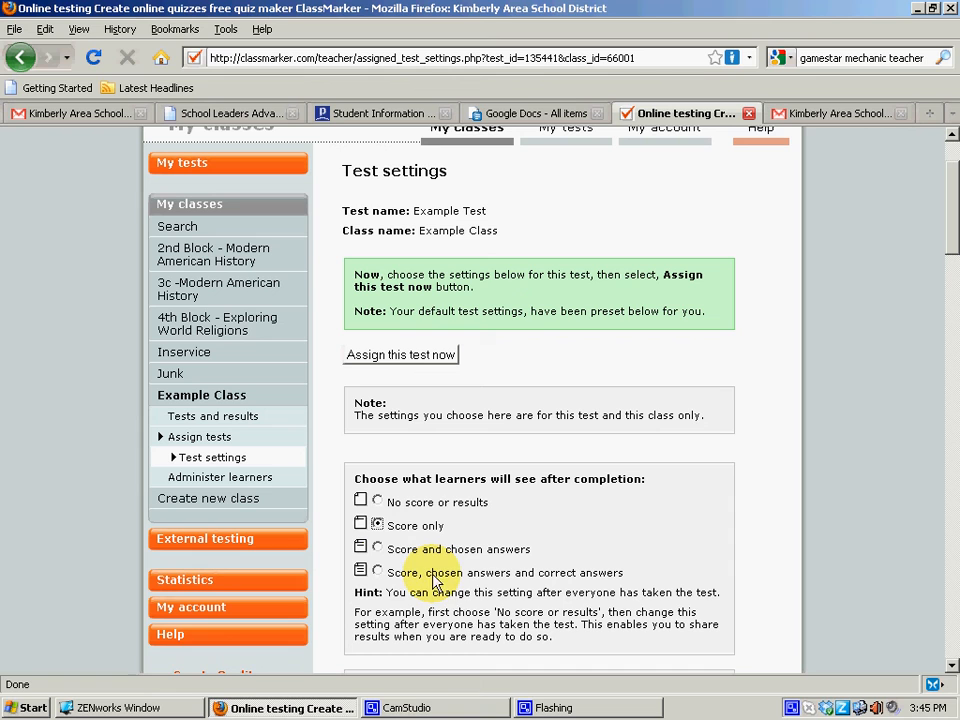
{"action": "left_click", "coordinate": [378, 572]}
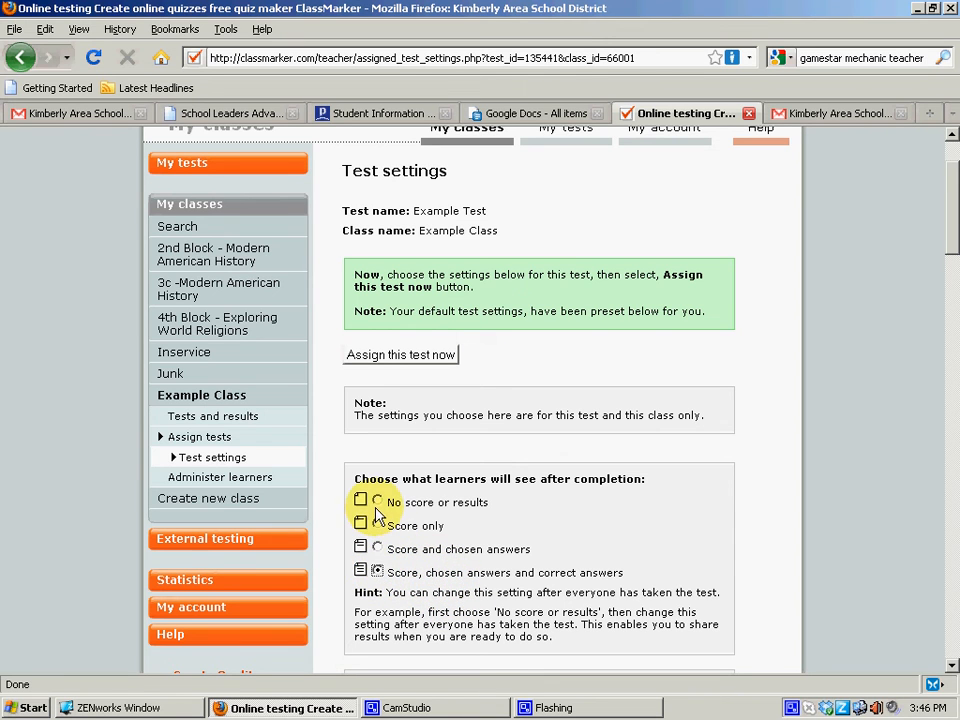
{"action": "left_click_drag", "start_coordinate": [953, 217], "coordinate": [953, 300]}
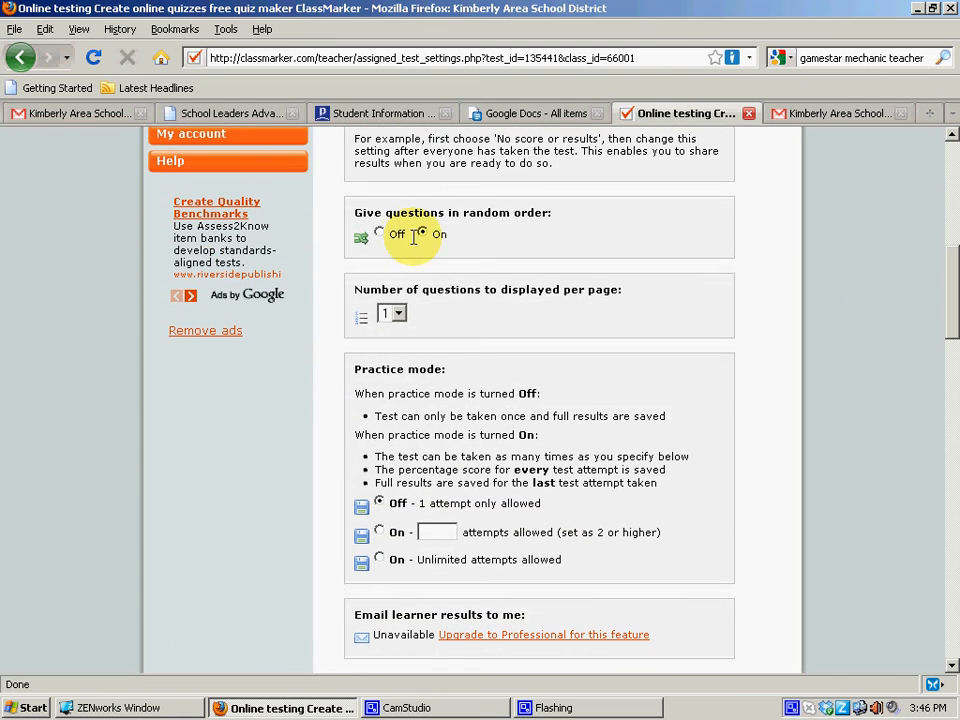
{"action": "left_click", "coordinate": [379, 233]}
{"action": "left_click", "coordinate": [422, 233]}
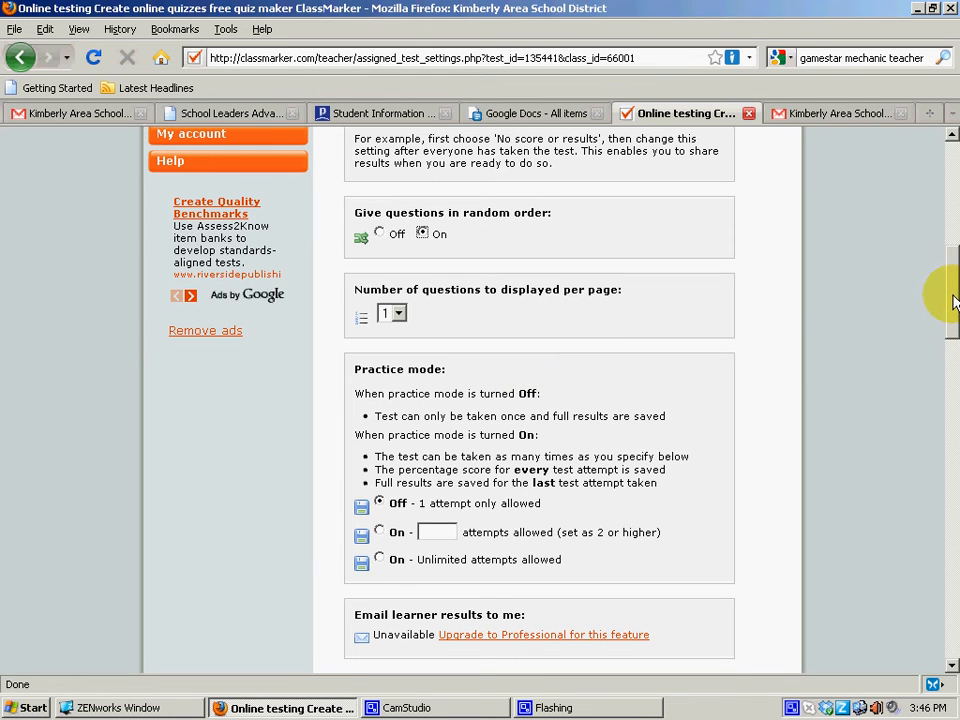
{"action": "scroll", "coordinate": [953, 302], "scroll_direction": "down", "scroll_amount": 1}
{"action": "left_click", "coordinate": [396, 281]}
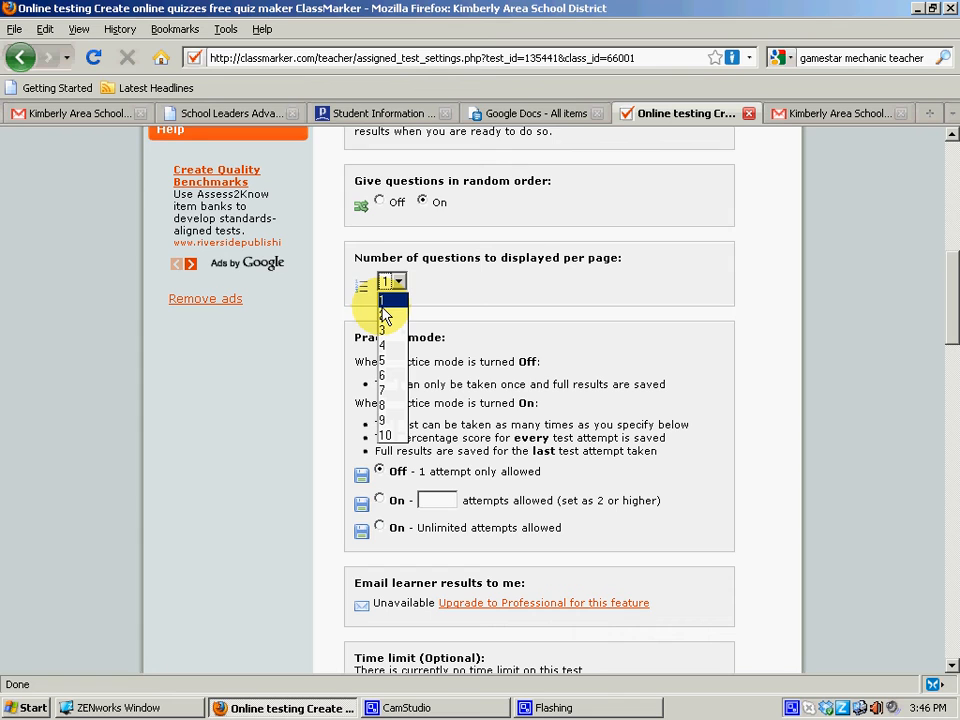
{"action": "left_click", "coordinate": [527, 388]}
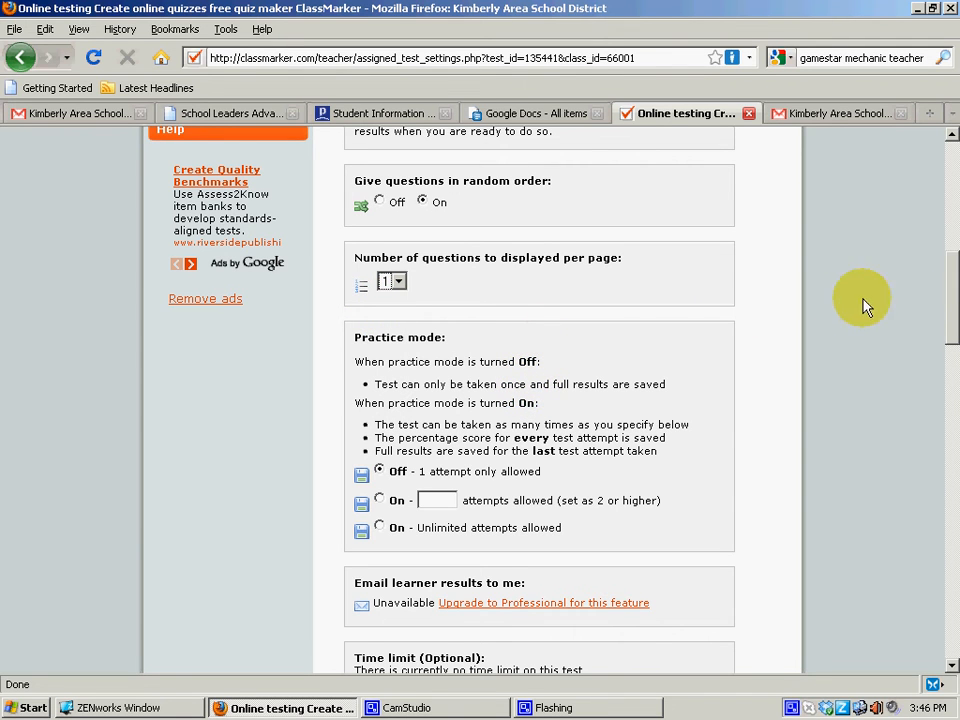
{"action": "left_click_drag", "start_coordinate": [953, 305], "coordinate": [953, 338]}
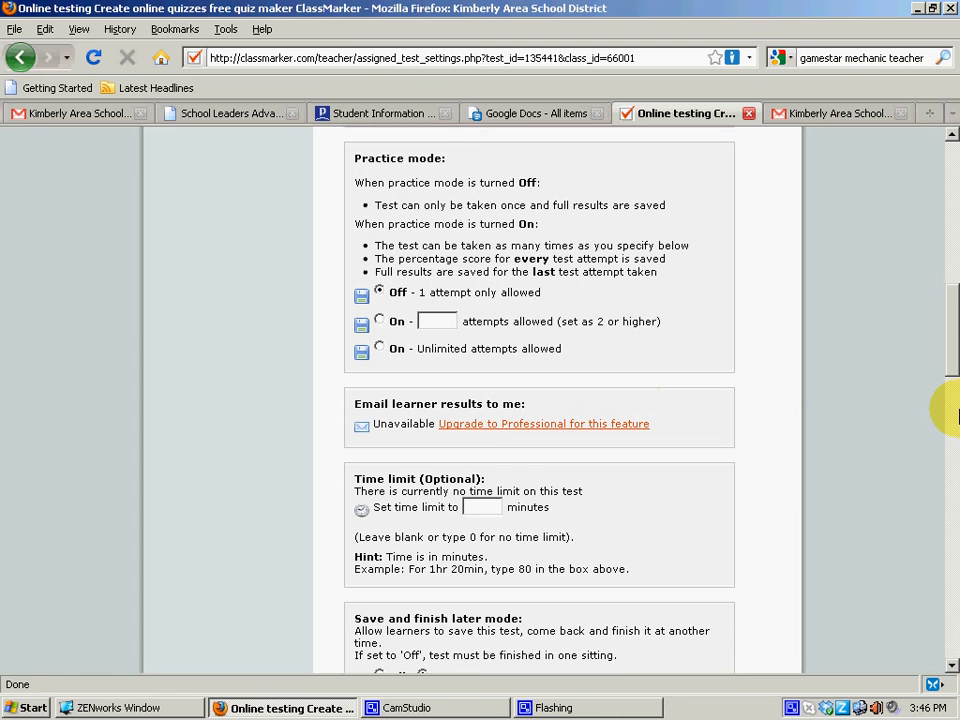
{"action": "left_click_drag", "start_coordinate": [953, 343], "coordinate": [954, 372]}
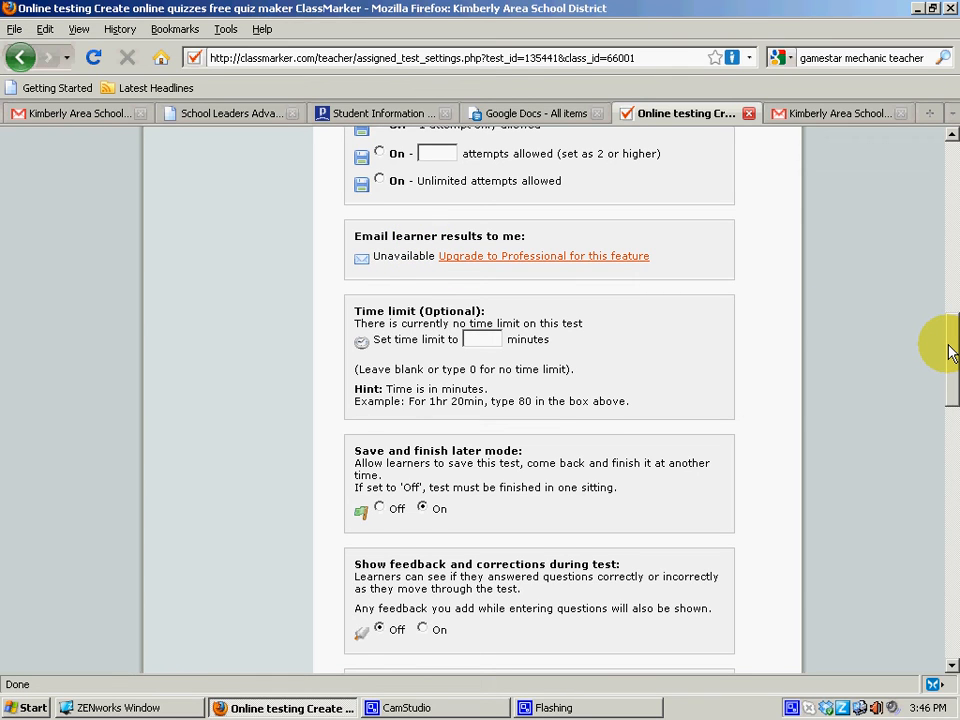
{"action": "scroll", "coordinate": [950, 350], "scroll_direction": "down", "scroll_amount": 2}
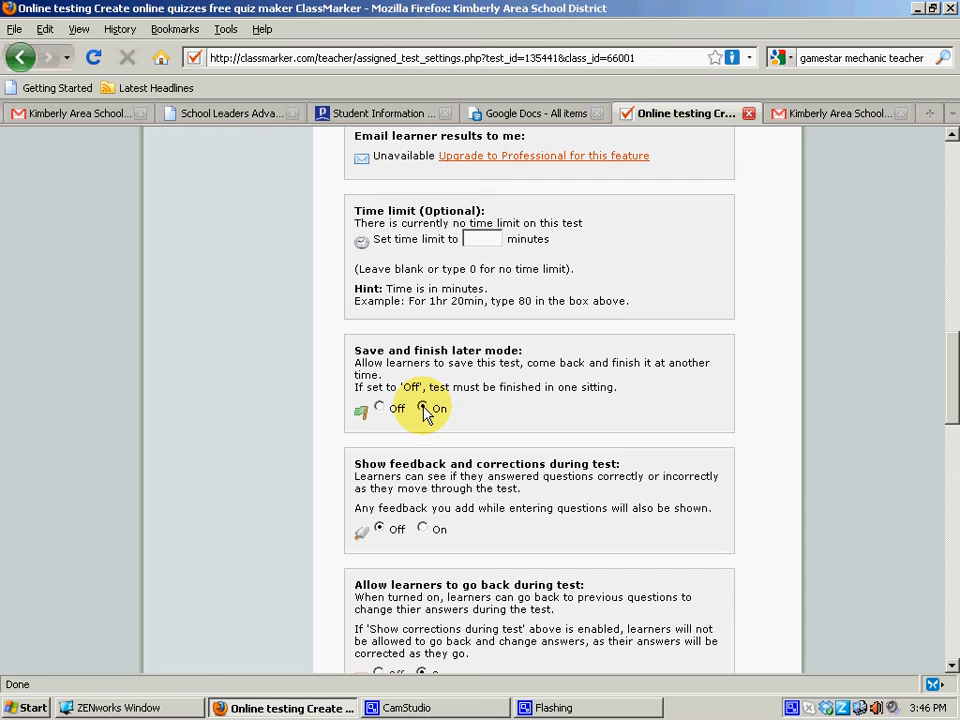
{"action": "scroll", "coordinate": [450, 425], "scroll_direction": "down", "scroll_amount": 3}
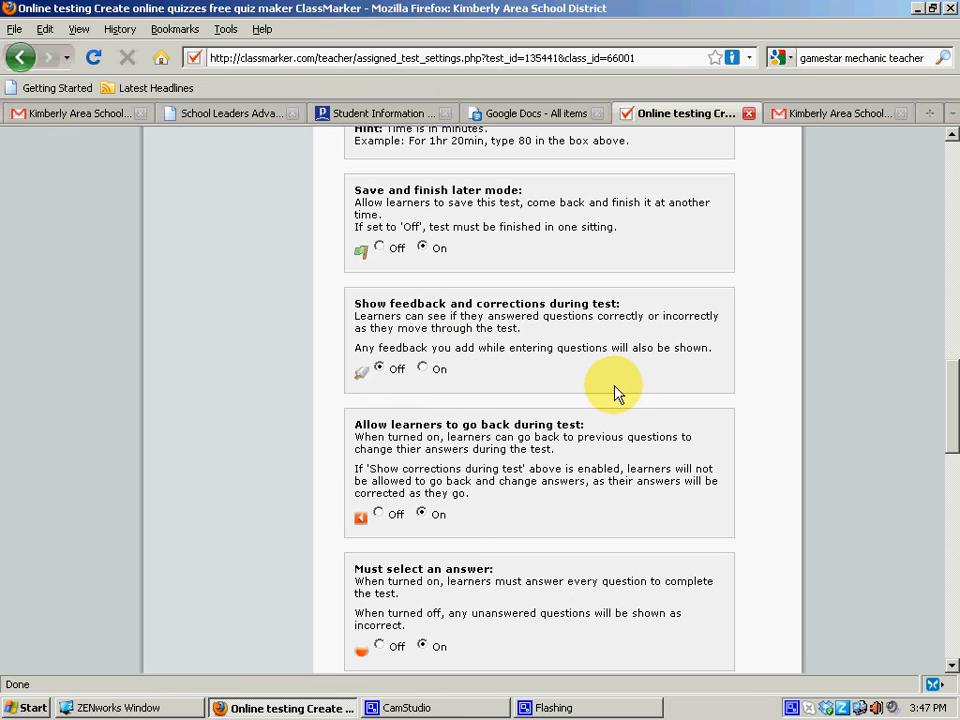
{"action": "scroll", "coordinate": [660, 398], "scroll_direction": "down", "scroll_amount": 3}
{"action": "scroll", "coordinate": [551, 305], "scroll_direction": "down", "scroll_amount": 2}
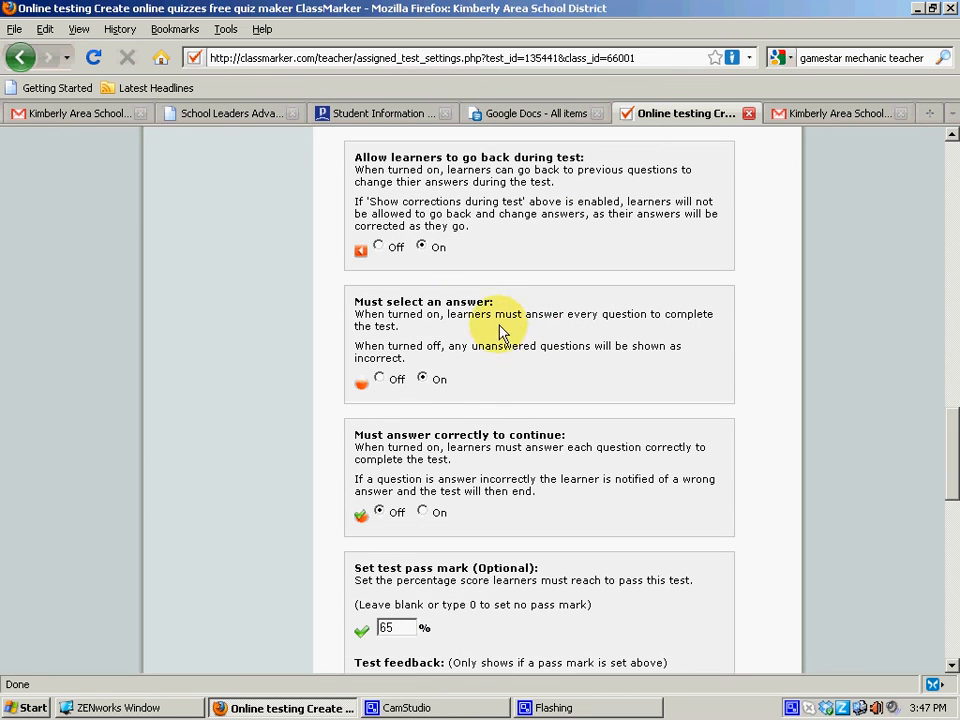
{"action": "left_click", "coordinate": [423, 379]}
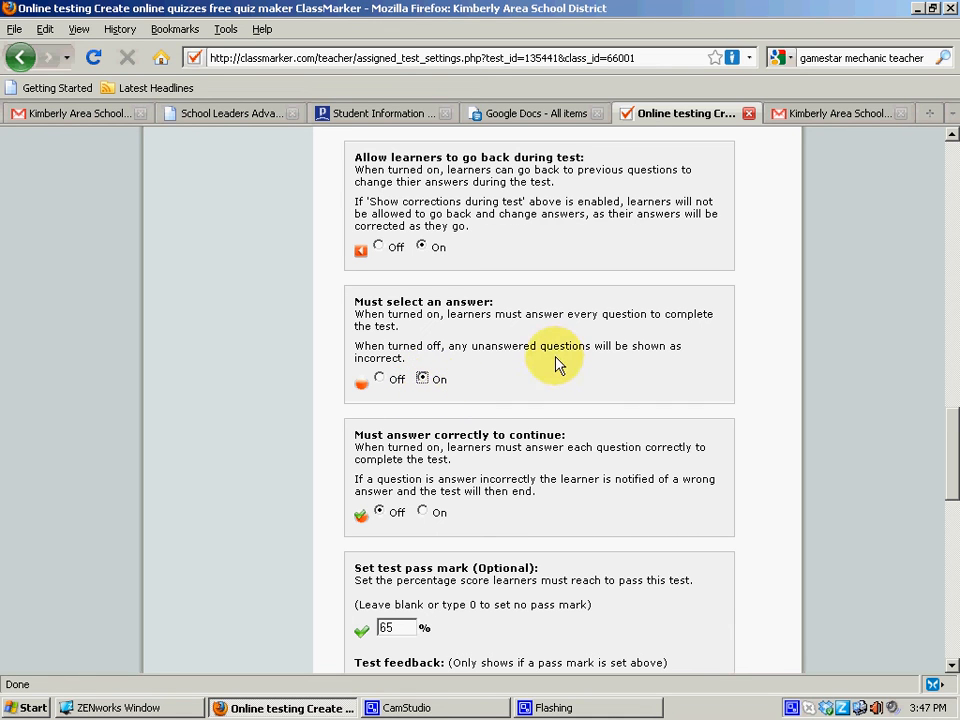
{"action": "left_click_drag", "start_coordinate": [576, 350], "coordinate": [355, 346]}
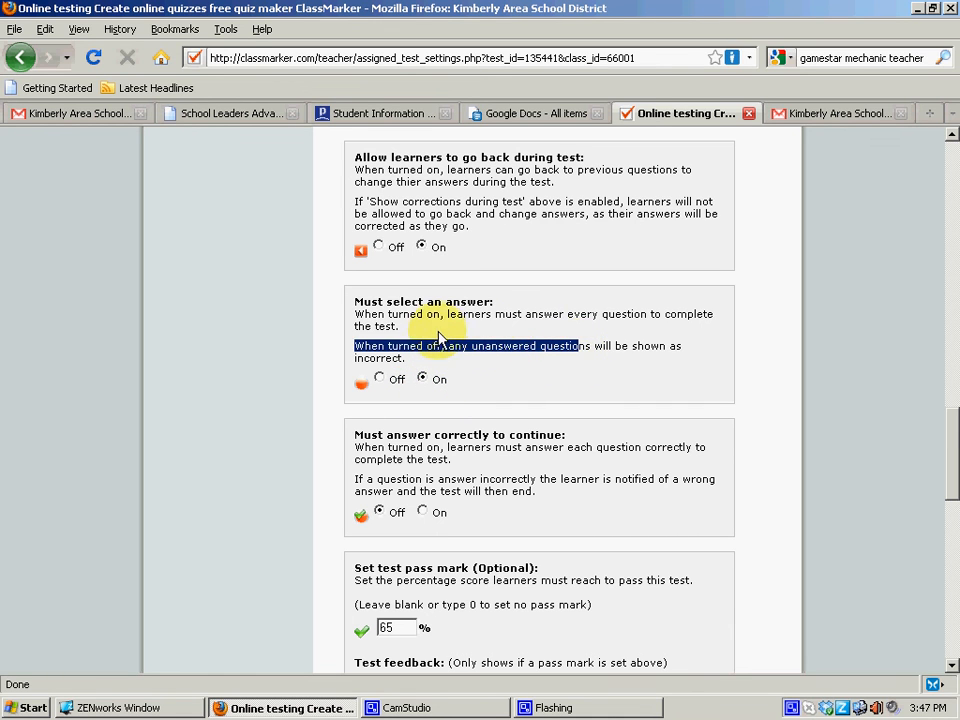
{"action": "scroll", "coordinate": [546, 343], "scroll_direction": "down", "scroll_amount": 3}
{"action": "scroll", "coordinate": [500, 330], "scroll_direction": "down", "scroll_amount": 2}
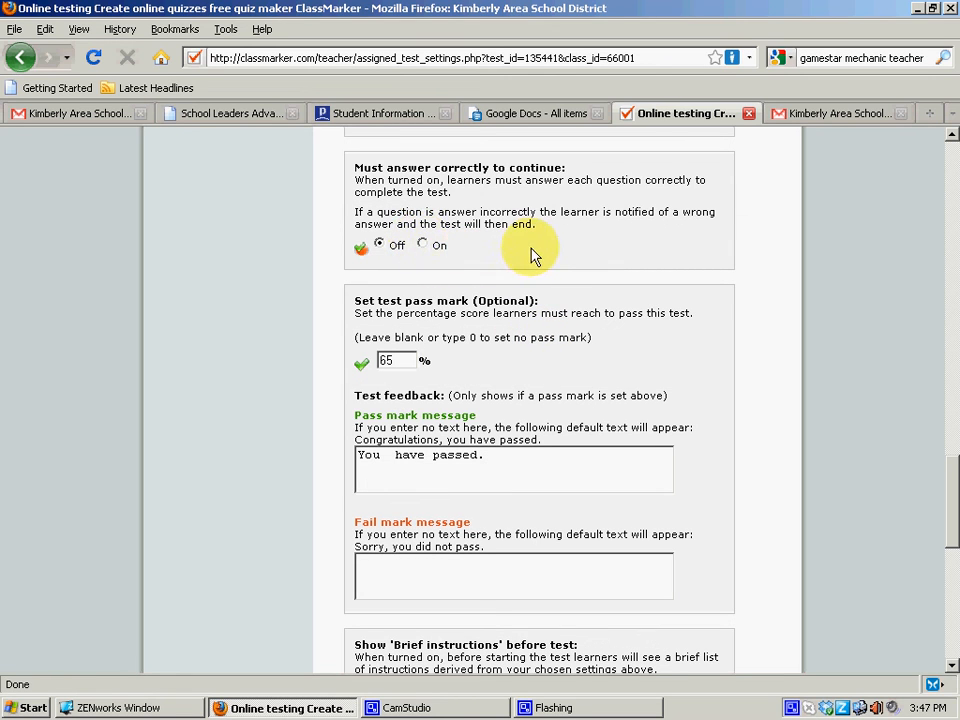
{"action": "left_click", "coordinate": [393, 362]}
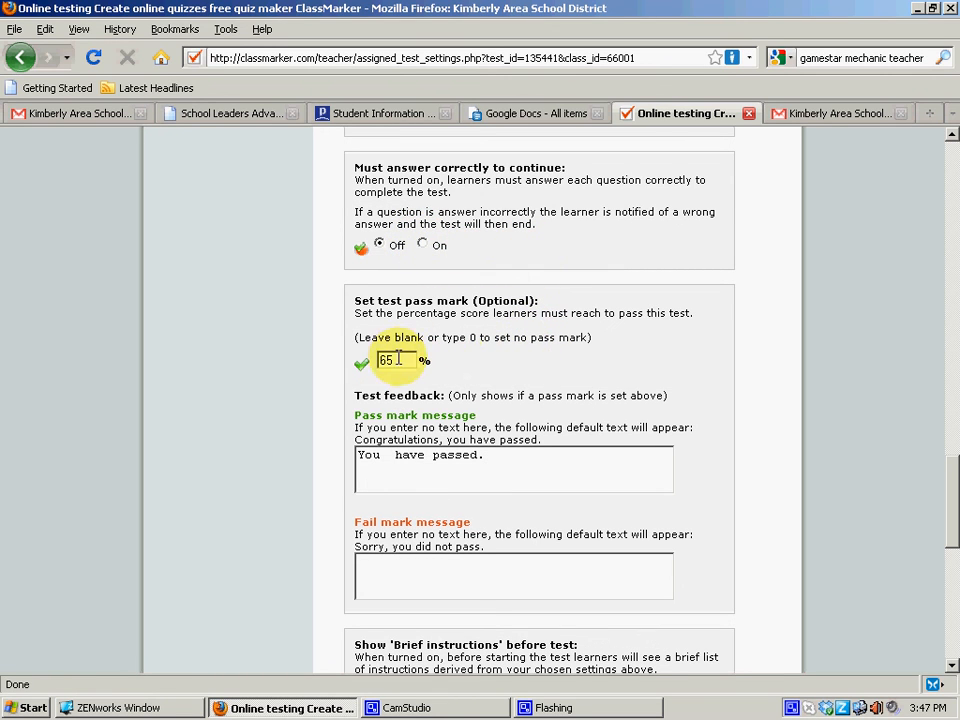
{"action": "double_click", "coordinate": [396, 360]}
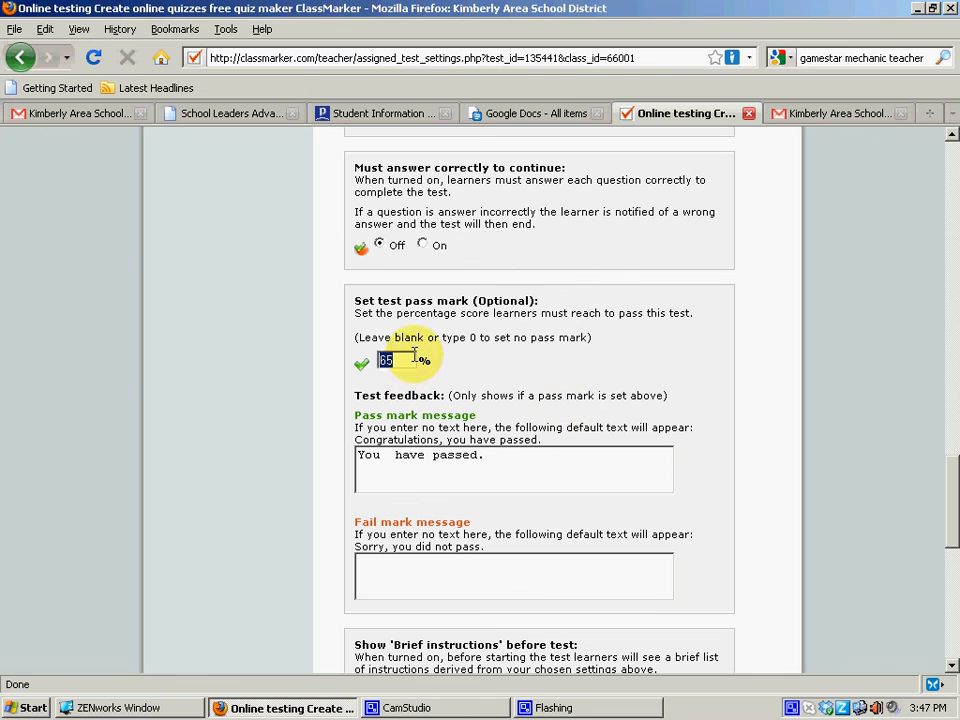
{"action": "left_click", "coordinate": [446, 456]}
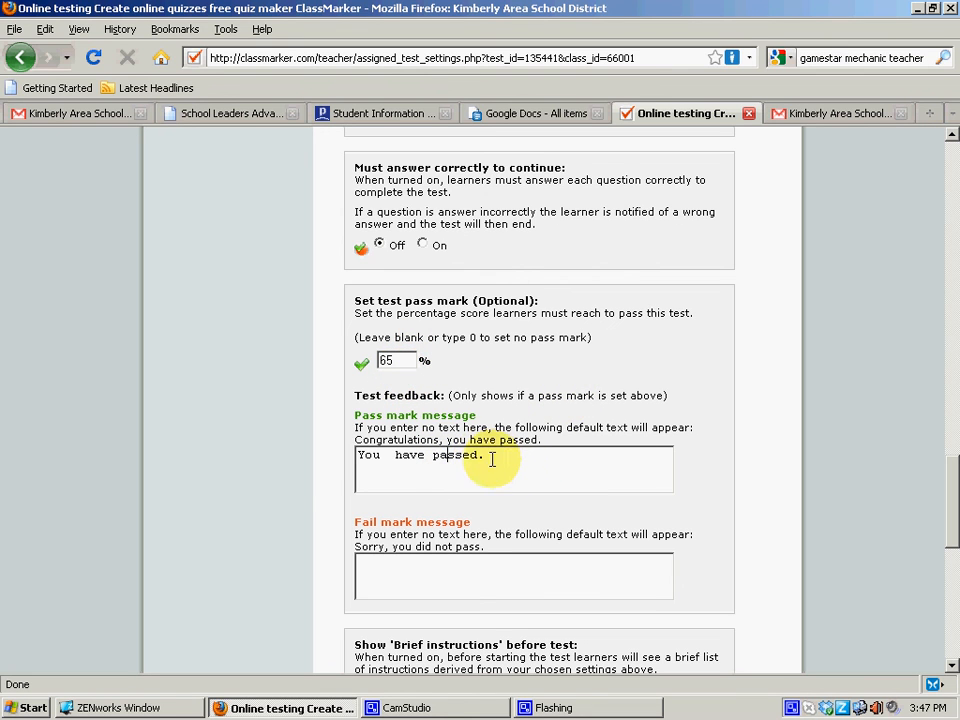
{"action": "left_click_drag", "start_coordinate": [492, 459], "coordinate": [315, 465]}
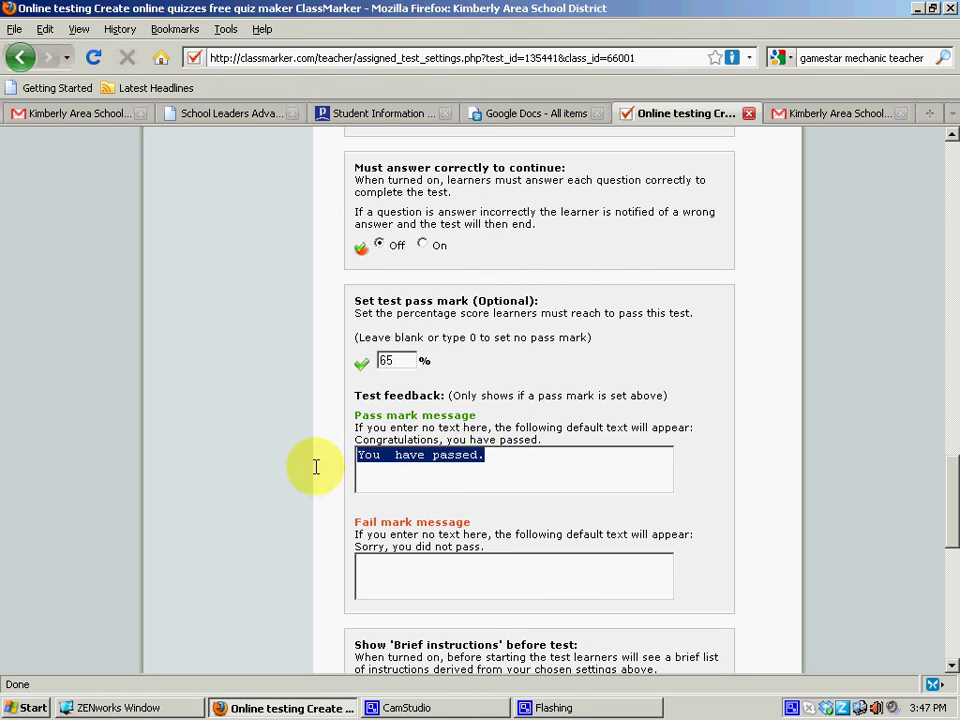
{"action": "scroll", "coordinate": [536, 460], "scroll_direction": "down", "scroll_amount": 2}
{"action": "left_click", "coordinate": [523, 467]}
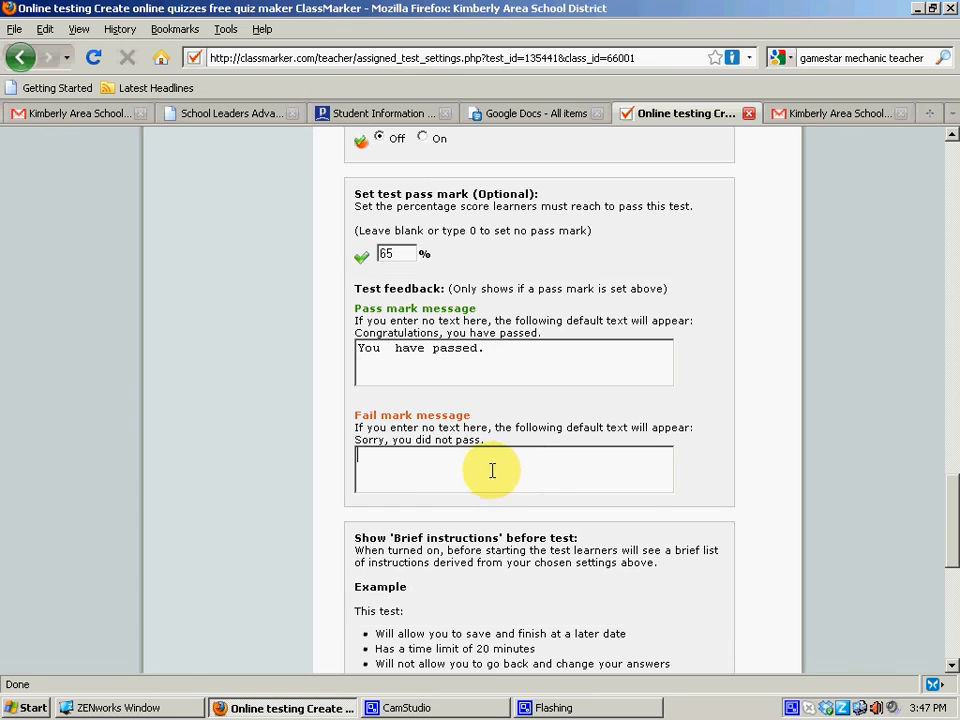
{"action": "scroll", "coordinate": [478, 454], "scroll_direction": "down", "scroll_amount": 2}
{"action": "scroll", "coordinate": [450, 428], "scroll_direction": "down", "scroll_amount": 1}
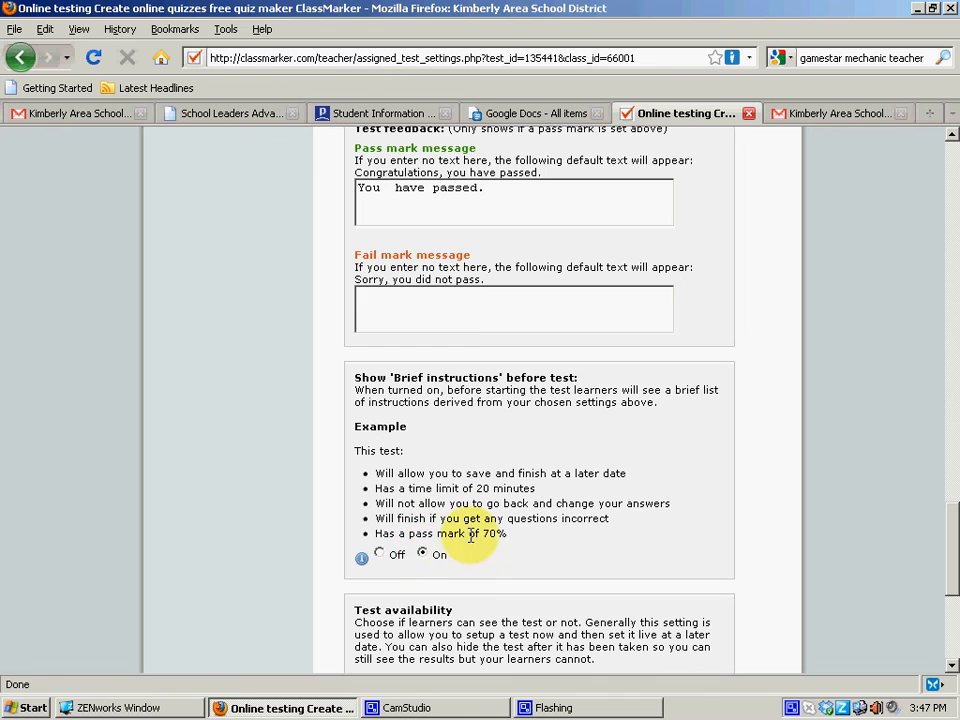
{"action": "scroll", "coordinate": [508, 546], "scroll_direction": "down", "scroll_amount": 3}
{"action": "scroll", "coordinate": [480, 490], "scroll_direction": "down", "scroll_amount": 1}
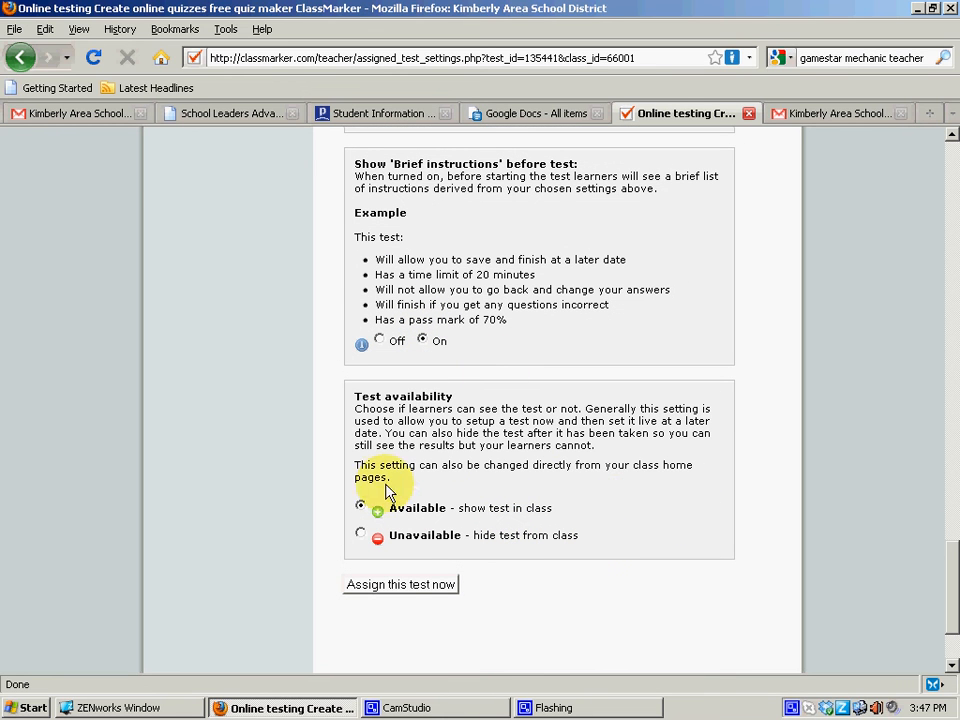
Step: Assign Example Test now and confirm it is marked Currently assigned for Example Class
{"action": "left_click", "coordinate": [405, 596]}
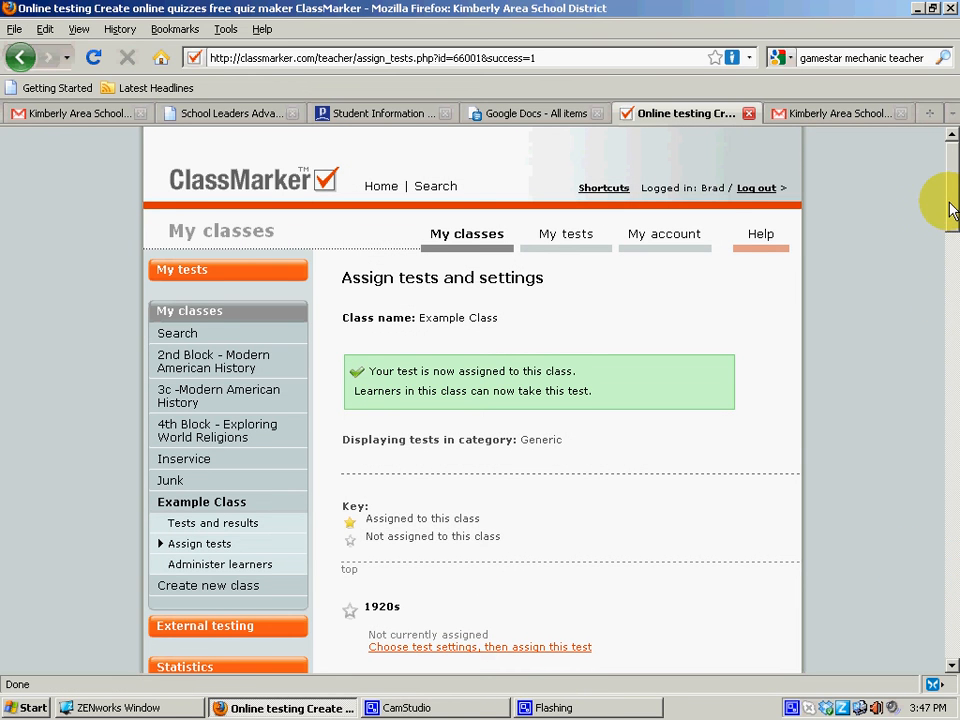
{"action": "mouse_move", "coordinate": [949, 204]}
{"action": "left_mouse_down"}
{"action": "mouse_move", "coordinate": [943, 326]}
{"action": "mouse_move", "coordinate": [953, 435]}
{"action": "left_mouse_up"}
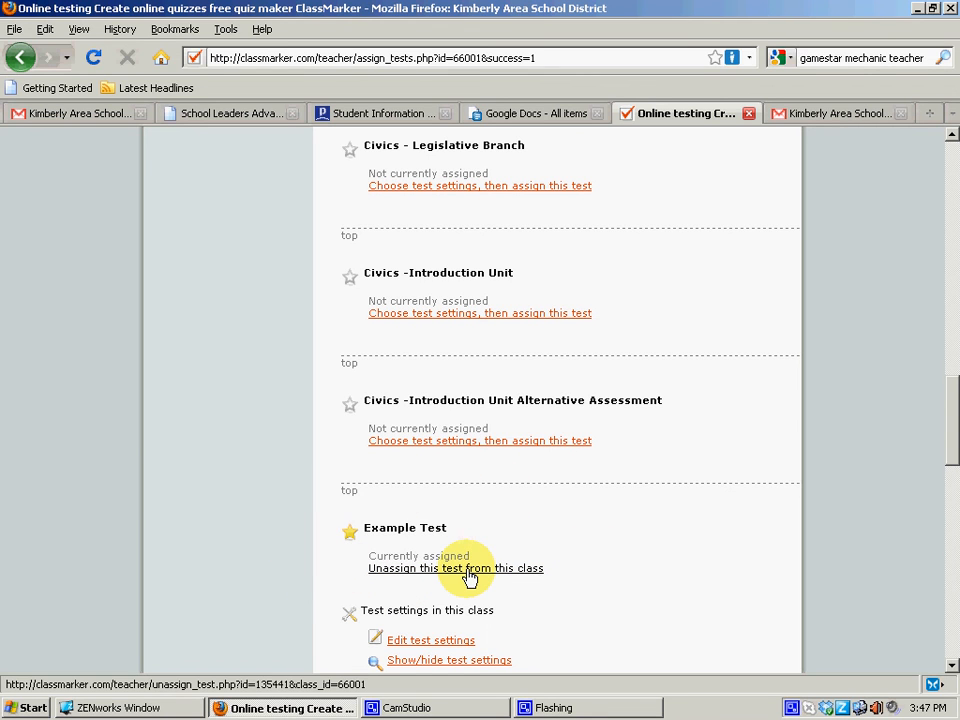
{"action": "left_click", "coordinate": [403, 707]}
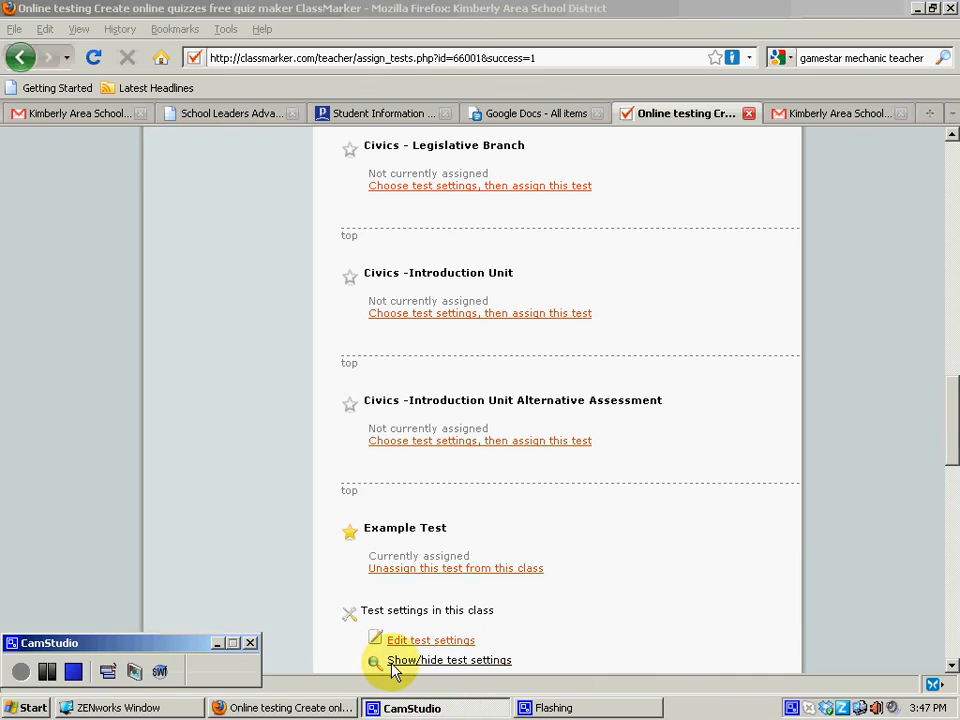